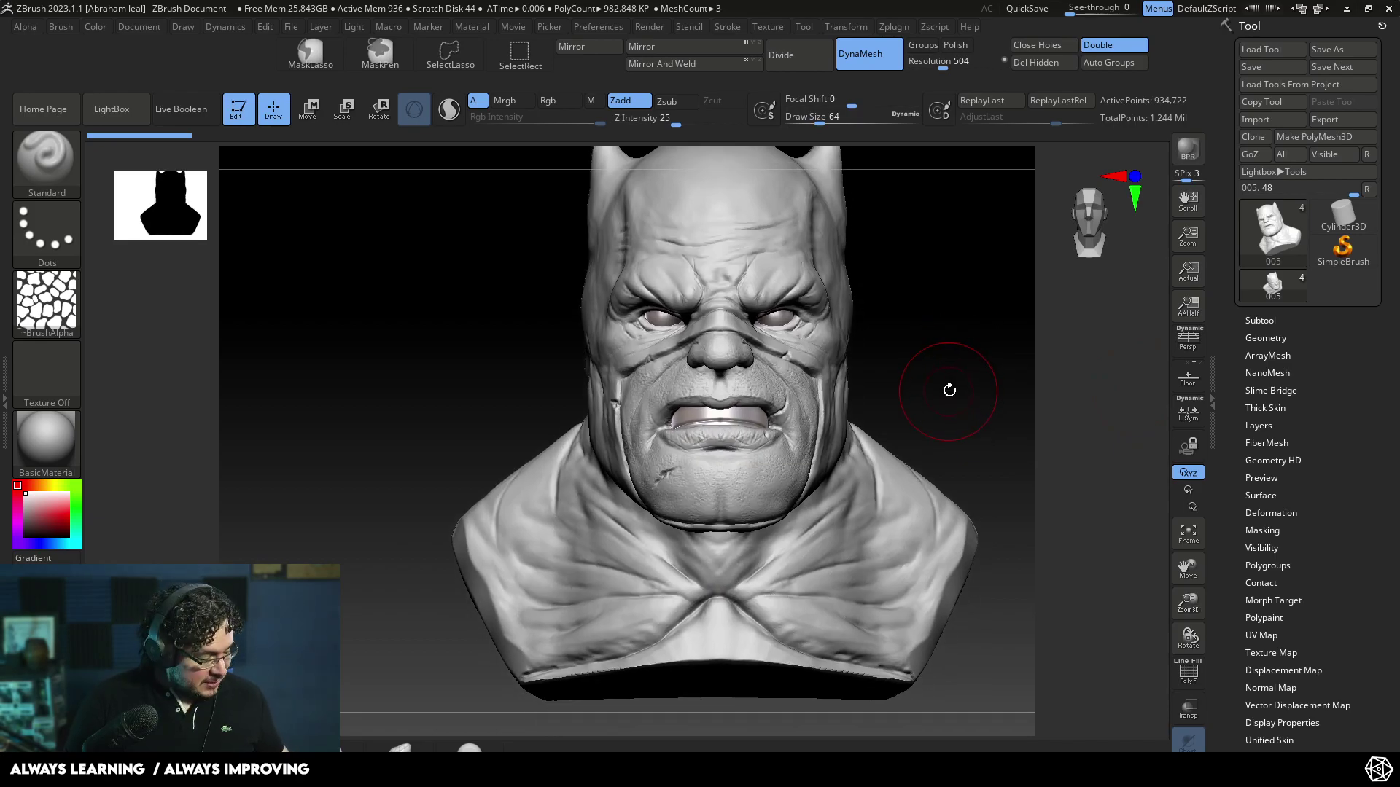
- Examine the bust's face and upper body from the front and from three-quarter angles
{"action": "left_click_drag", "start_coordinate": [946, 372], "coordinate": [943, 408]}
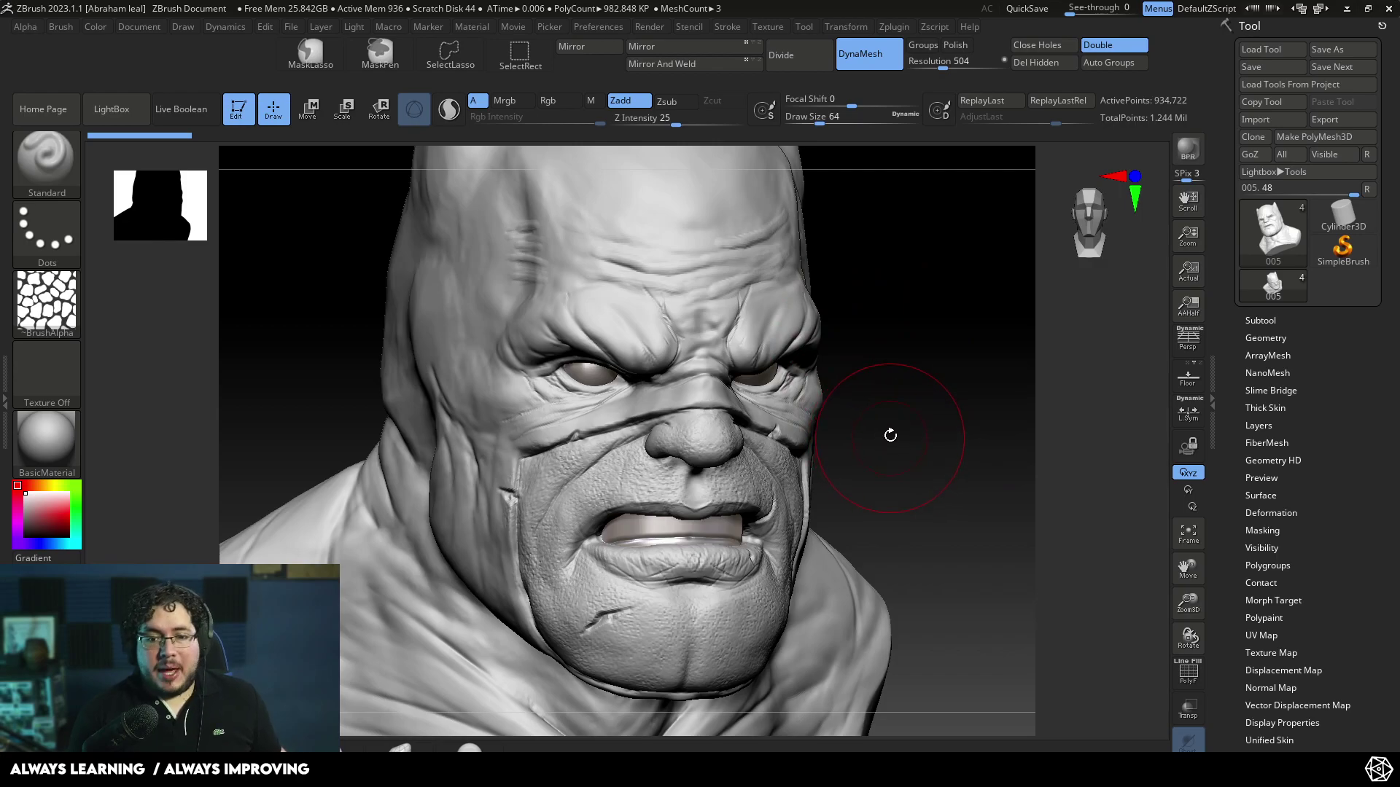
{"action": "key", "text": "space"}
{"action": "left_click_drag", "start_coordinate": [895, 400], "coordinate": [890, 401]}
{"action": "mouse_move", "coordinate": [904, 449]}
{"action": "left_mouse_down", "text": "alt"}
{"action": "mouse_move", "coordinate": [878, 400]}
{"action": "mouse_move", "coordinate": [894, 387]}
{"action": "mouse_move", "coordinate": [892, 425]}
{"action": "mouse_move", "coordinate": [884, 409]}
{"action": "left_mouse_up", "text": "alt"}
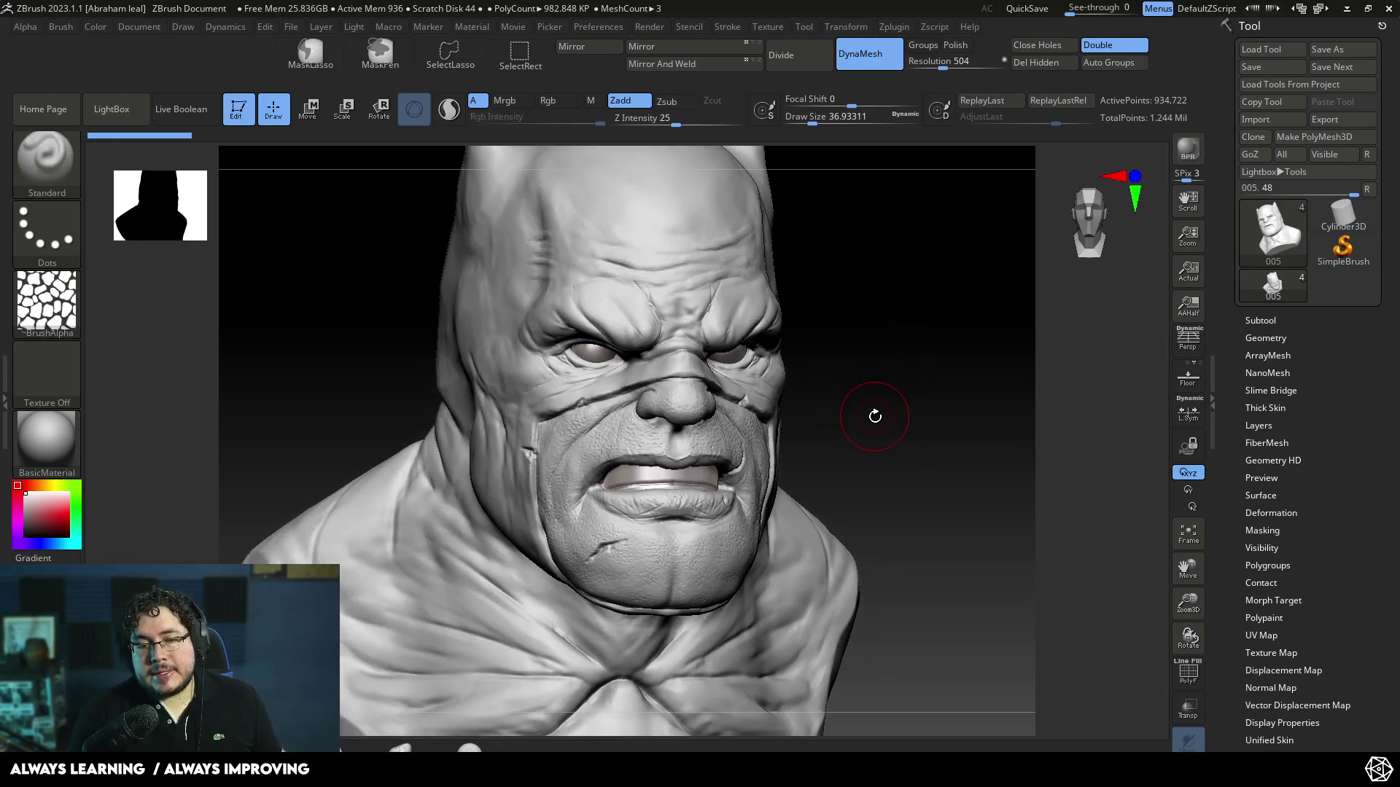
{"action": "mouse_move", "coordinate": [881, 435]}
{"action": "left_mouse_down"}
{"action": "mouse_move", "coordinate": [867, 405]}
{"action": "mouse_move", "coordinate": [912, 396]}
{"action": "mouse_move", "coordinate": [897, 425]}
{"action": "mouse_move", "coordinate": [868, 403]}
{"action": "left_mouse_up"}
{"action": "key", "text": "space"}
{"action": "left_click_drag", "start_coordinate": [770, 388], "coordinate": [761, 388]}
{"action": "left_click_drag", "start_coordinate": [820, 350], "coordinate": [856, 343]}
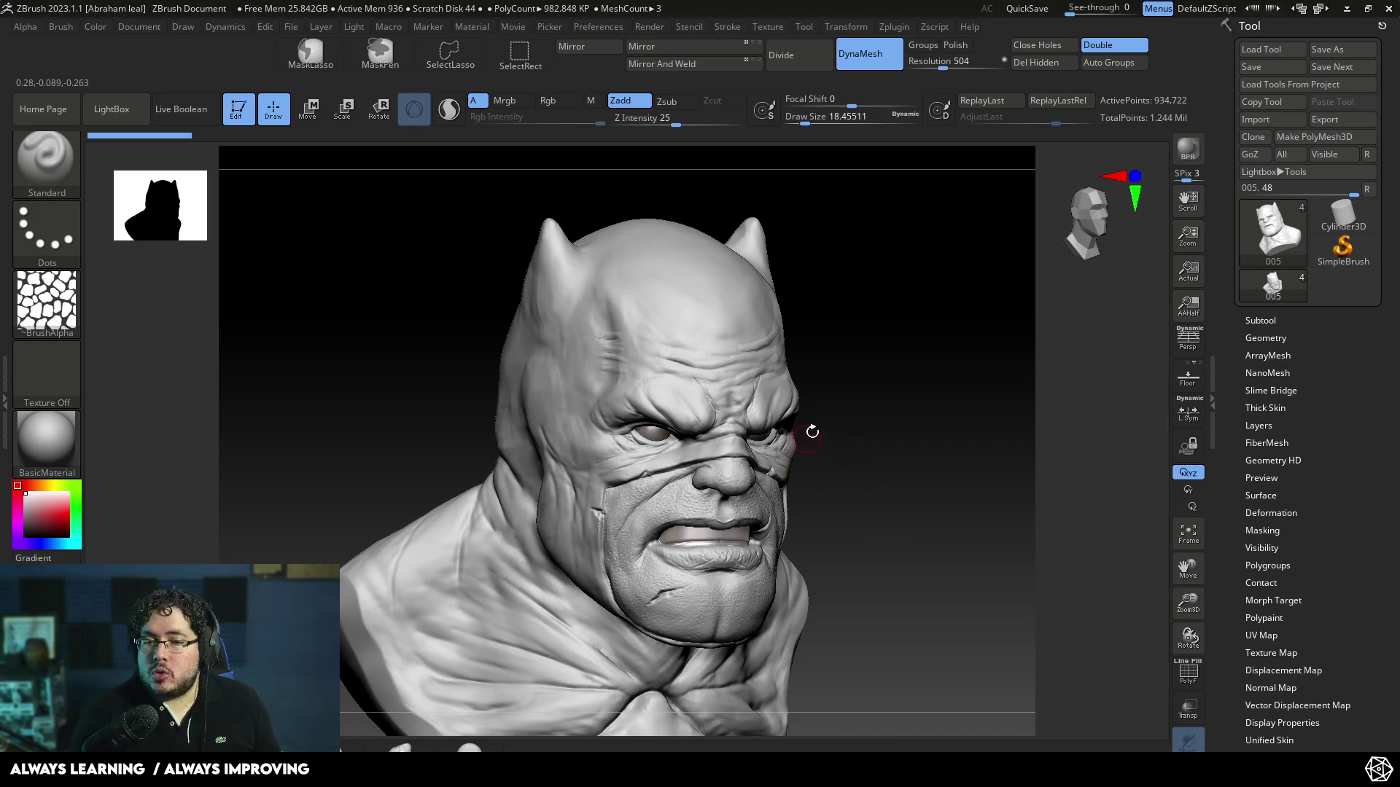
{"action": "left_click_drag", "start_coordinate": [894, 482], "coordinate": [907, 436]}
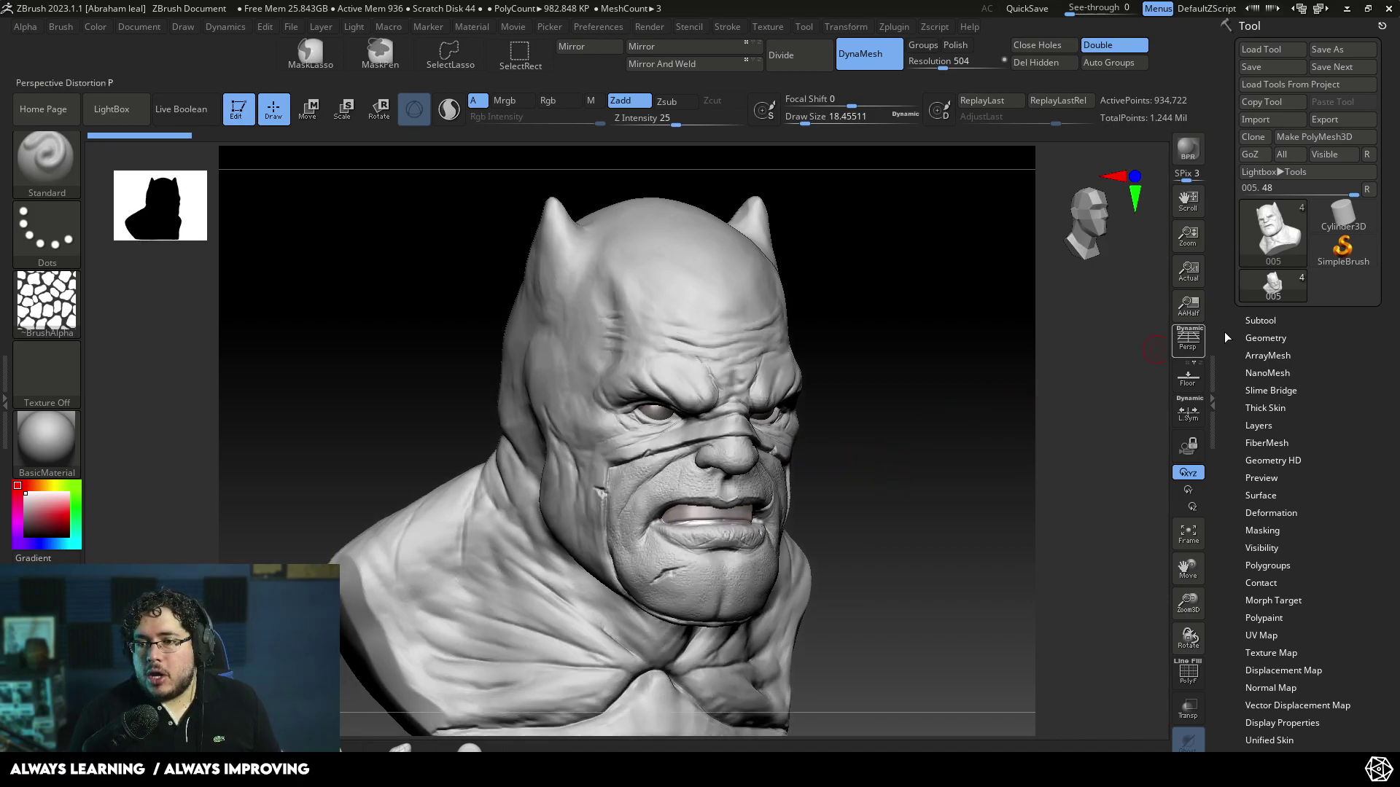
- Subdivide the bust mesh by one more level
{"action": "left_click", "coordinate": [1266, 338]}
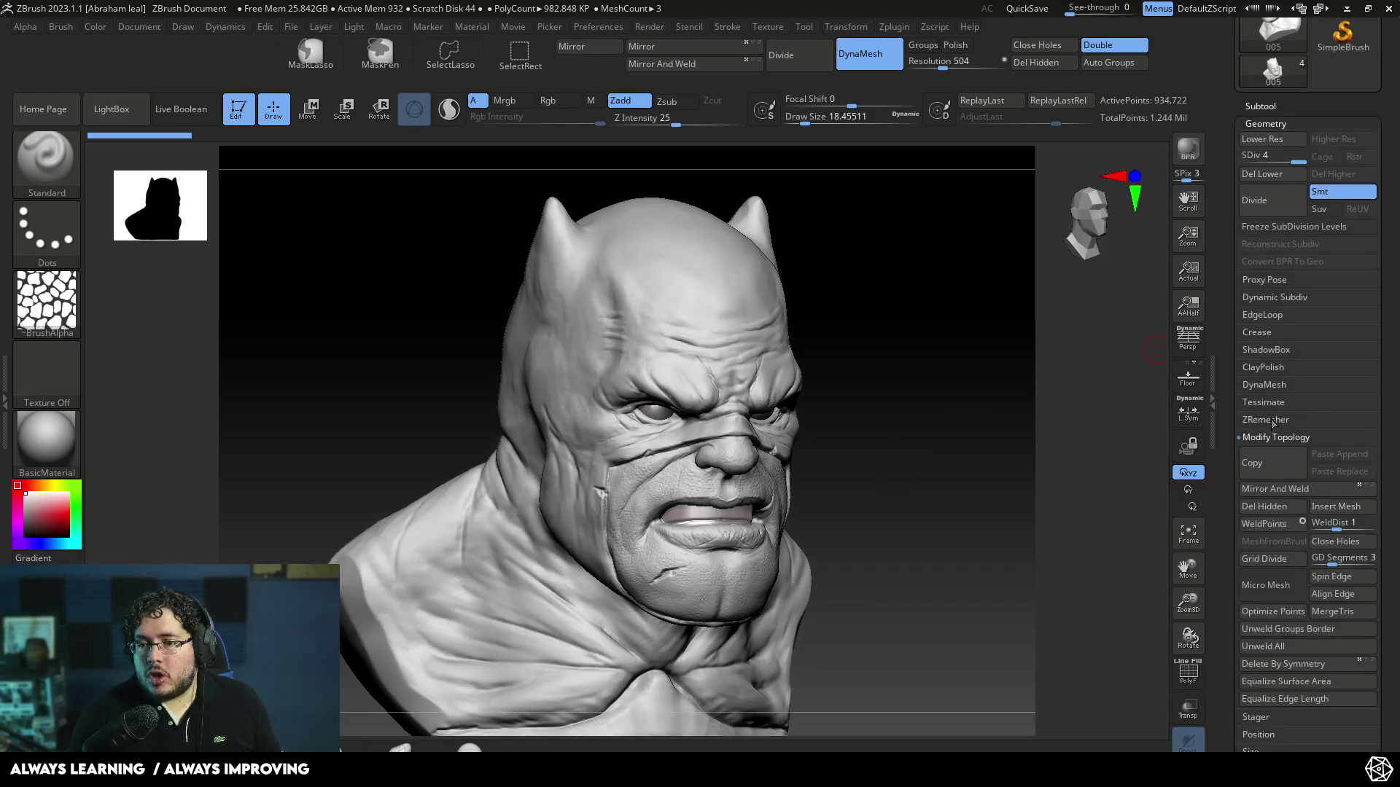
{"action": "left_click", "coordinate": [1268, 385]}
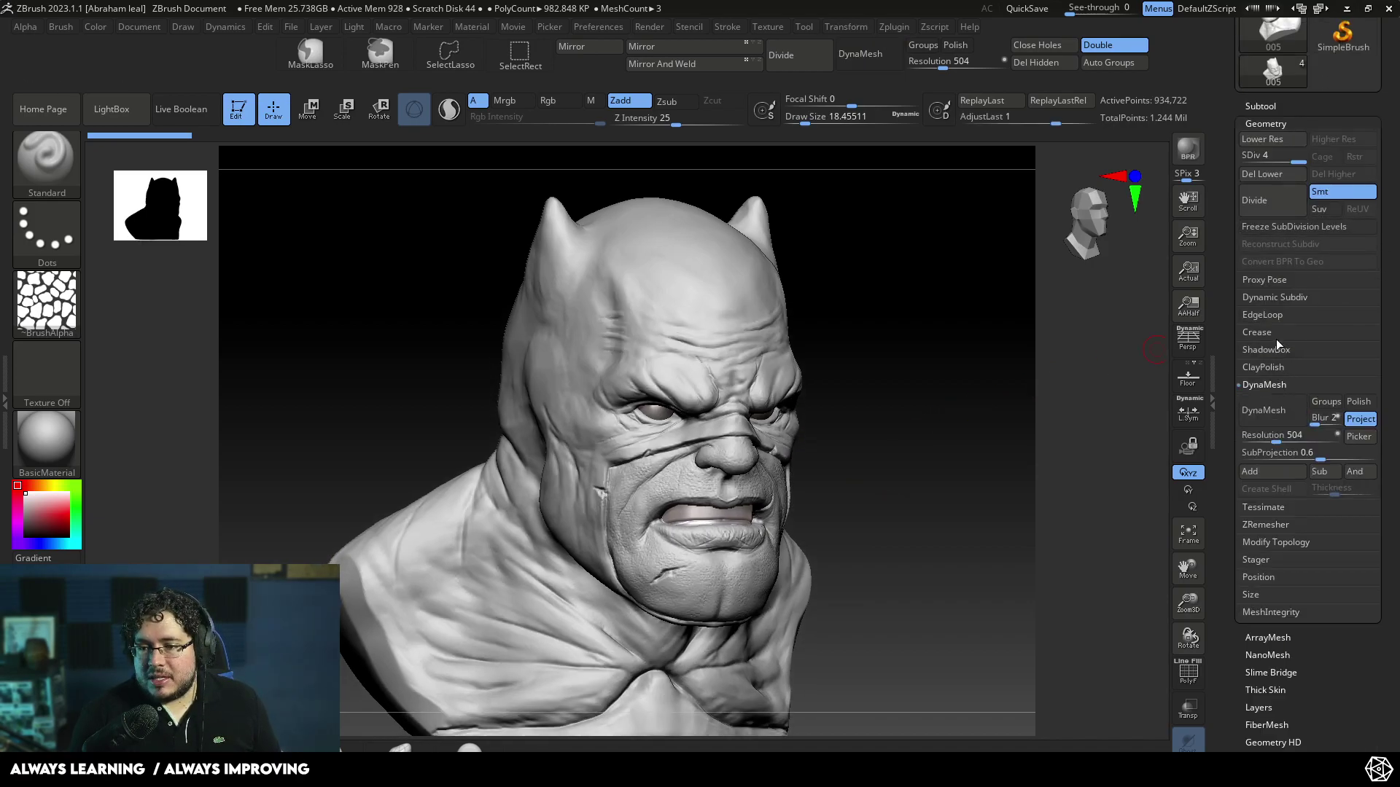
{"action": "left_click_drag", "start_coordinate": [819, 366], "coordinate": [912, 394], "text": "shift"}
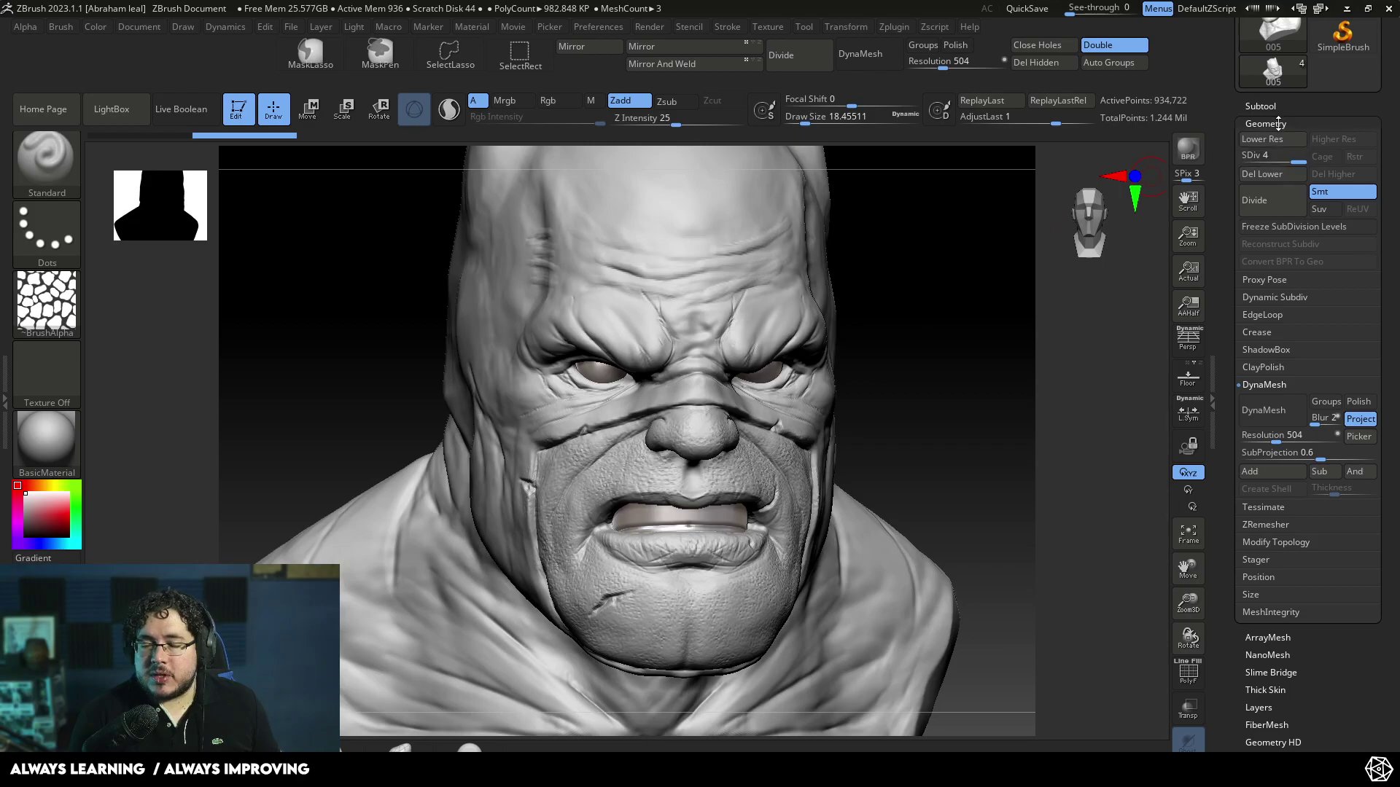
{"action": "left_click_drag", "start_coordinate": [943, 369], "coordinate": [943, 365]}
{"action": "key", "text": "ctrl+d"}
- Add a new sculpting layer to the bust subtool
{"action": "left_click", "coordinate": [1316, 122]}
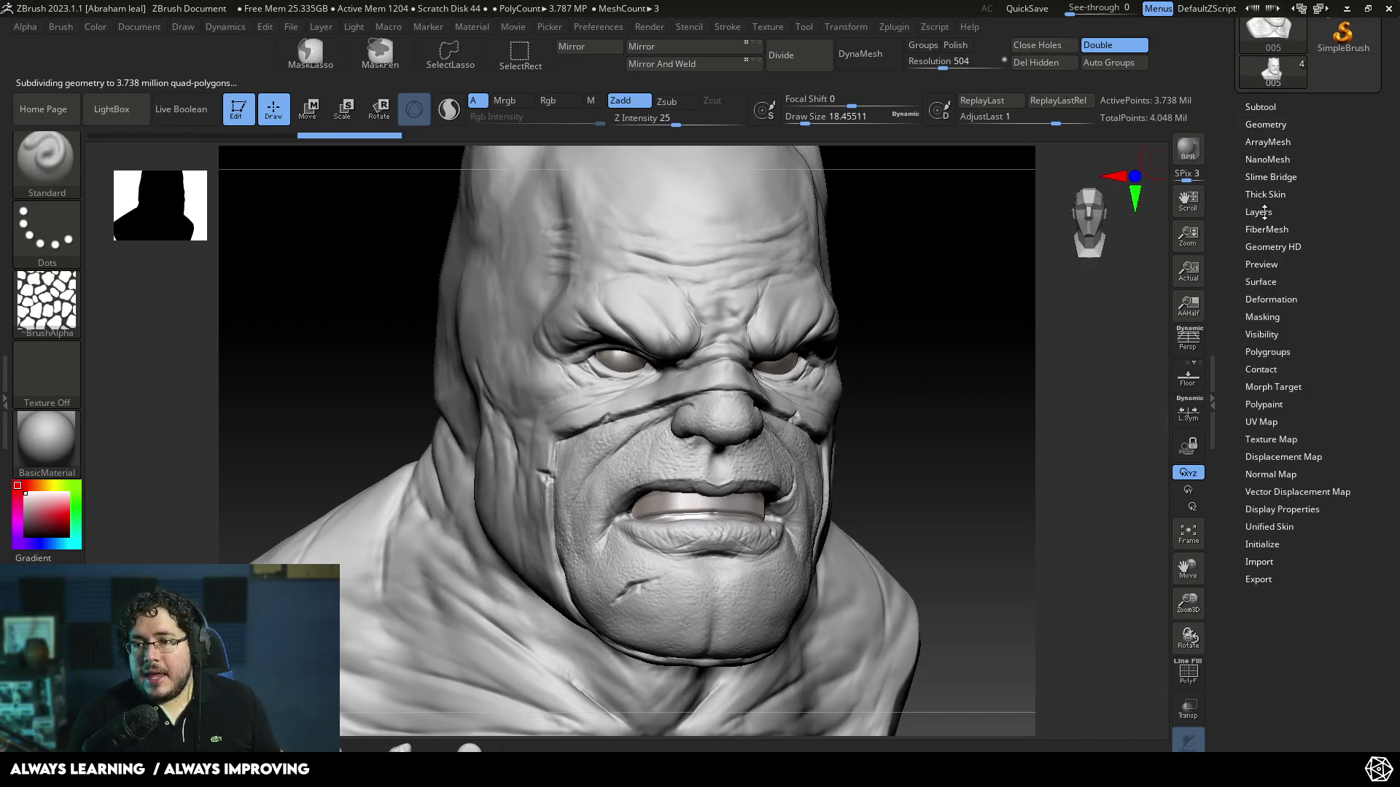
{"action": "left_click", "coordinate": [1264, 211]}
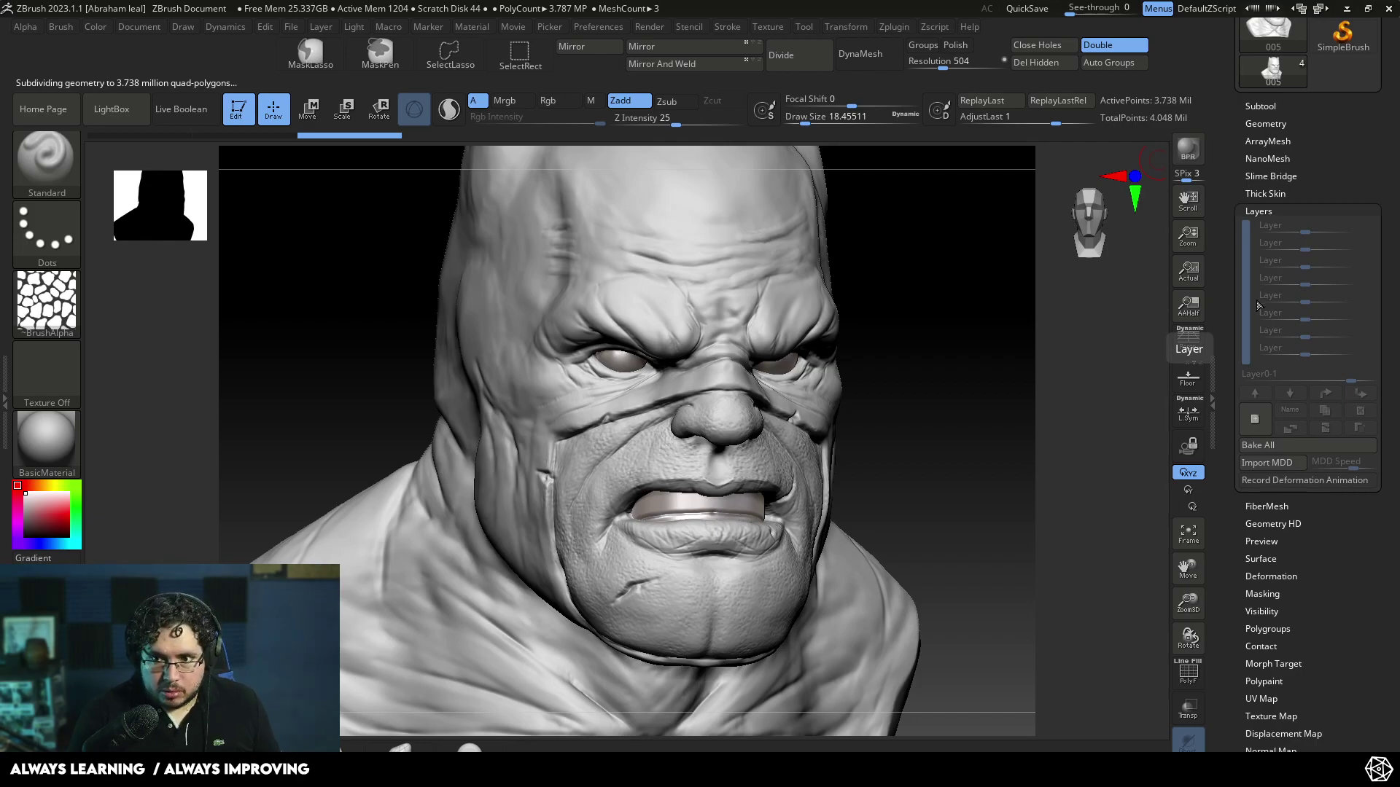
{"action": "left_click", "coordinate": [1256, 421]}
- Carve a thin scar with the DamStandard brush from the forehead through the character's right brow and below the eye
{"action": "left_click_drag", "start_coordinate": [1006, 359], "coordinate": [993, 408]}
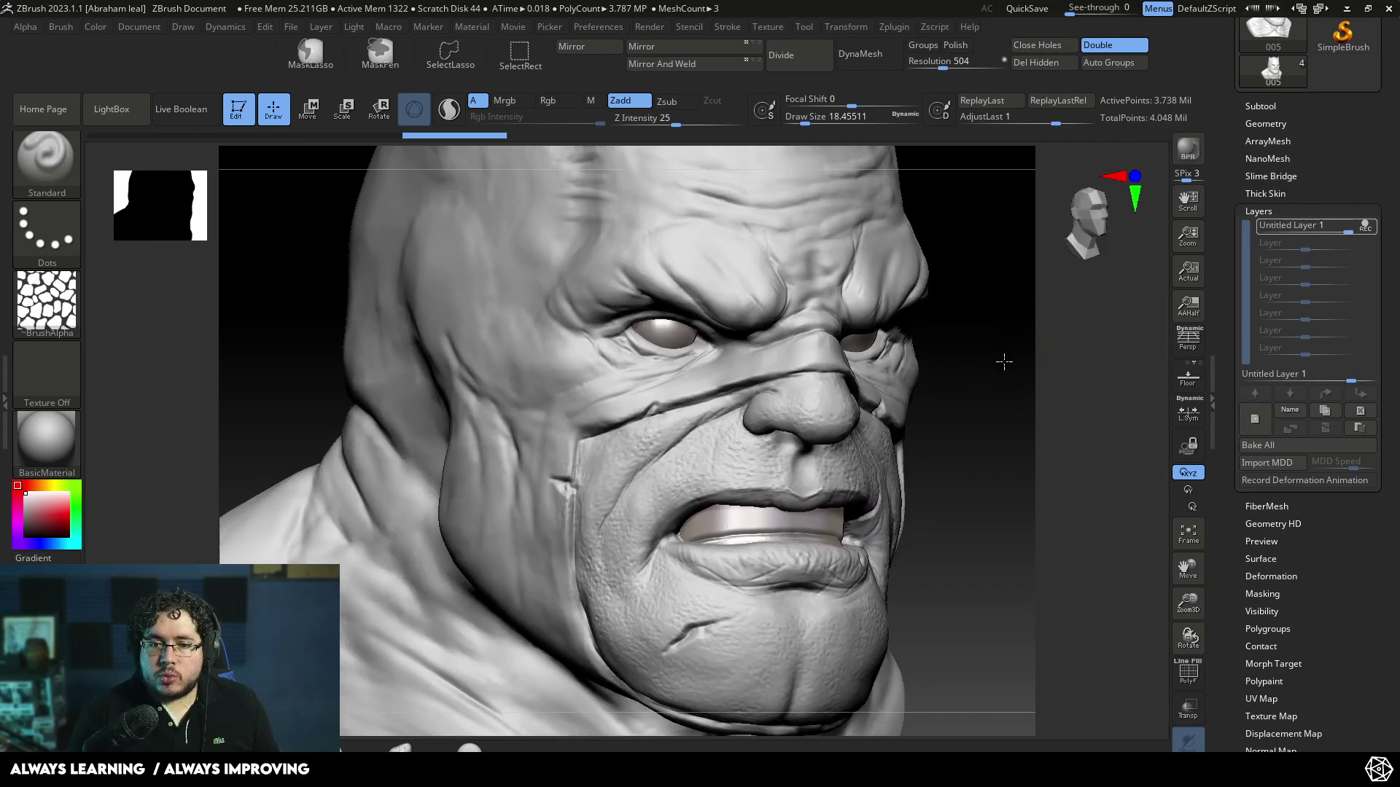
{"action": "left_click_drag", "start_coordinate": [1003, 359], "coordinate": [991, 387]}
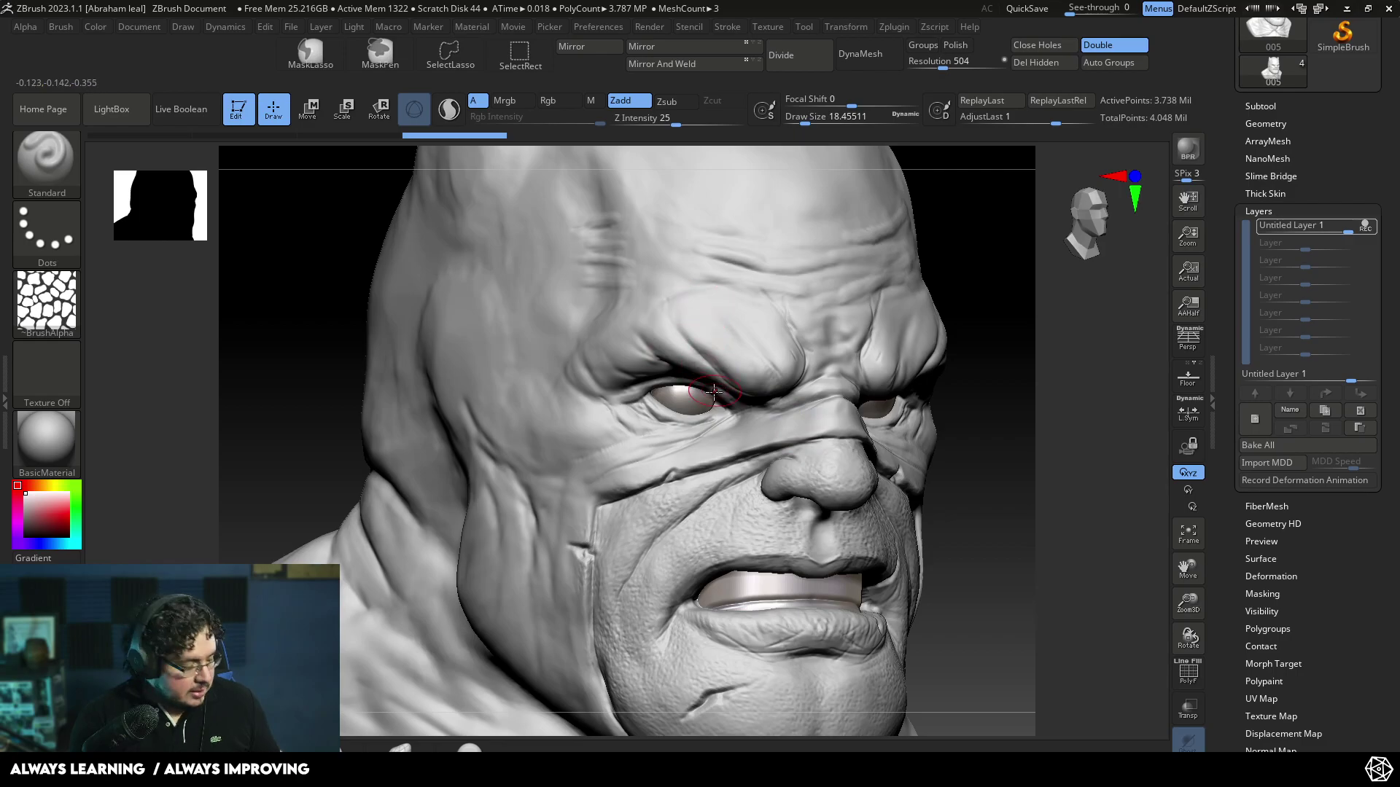
{"action": "key", "text": "b"}
{"action": "key", "text": "d"}
{"action": "key", "text": "s"}
{"action": "key", "text": "bracketleft"}
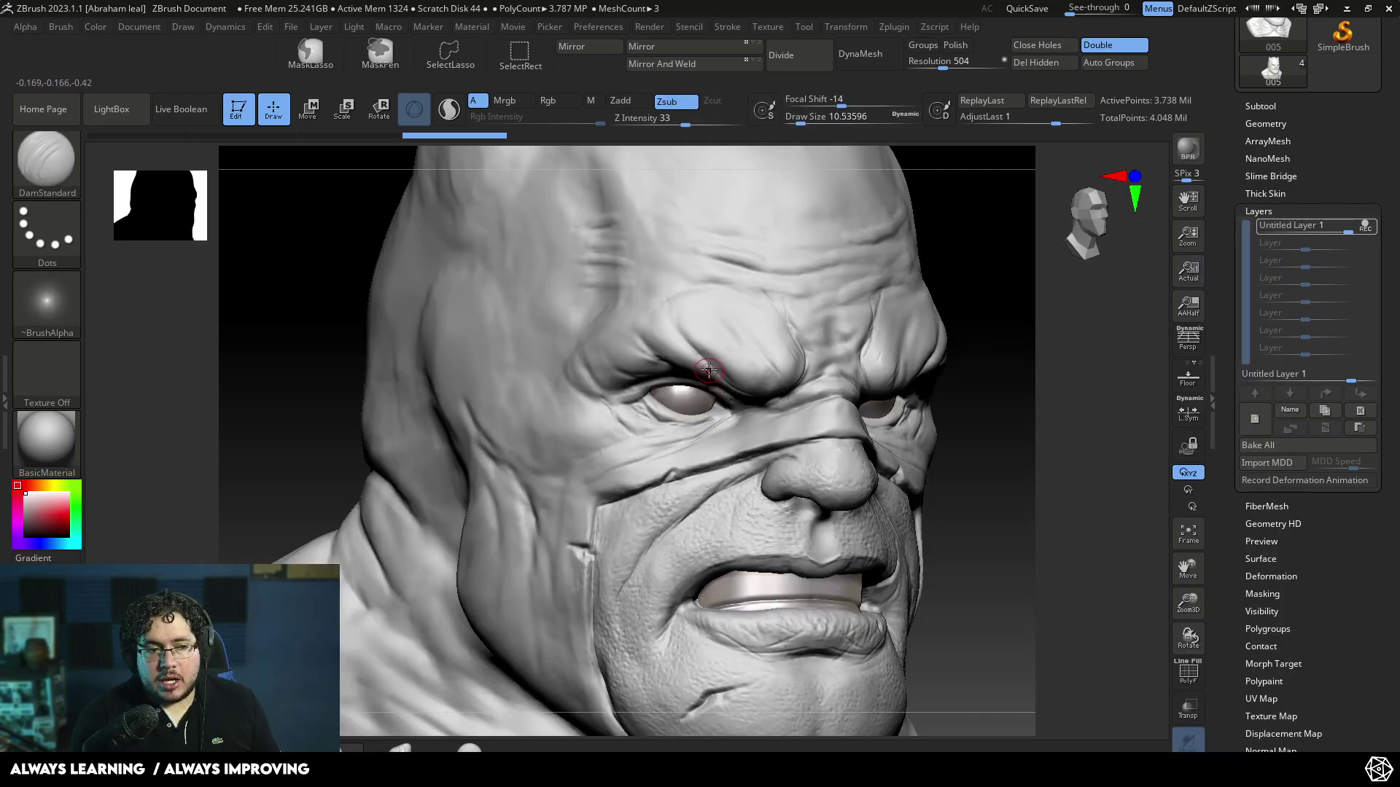
{"action": "left_click_drag", "start_coordinate": [708, 374], "coordinate": [692, 380]}
{"action": "key", "text": "bracketleft"}
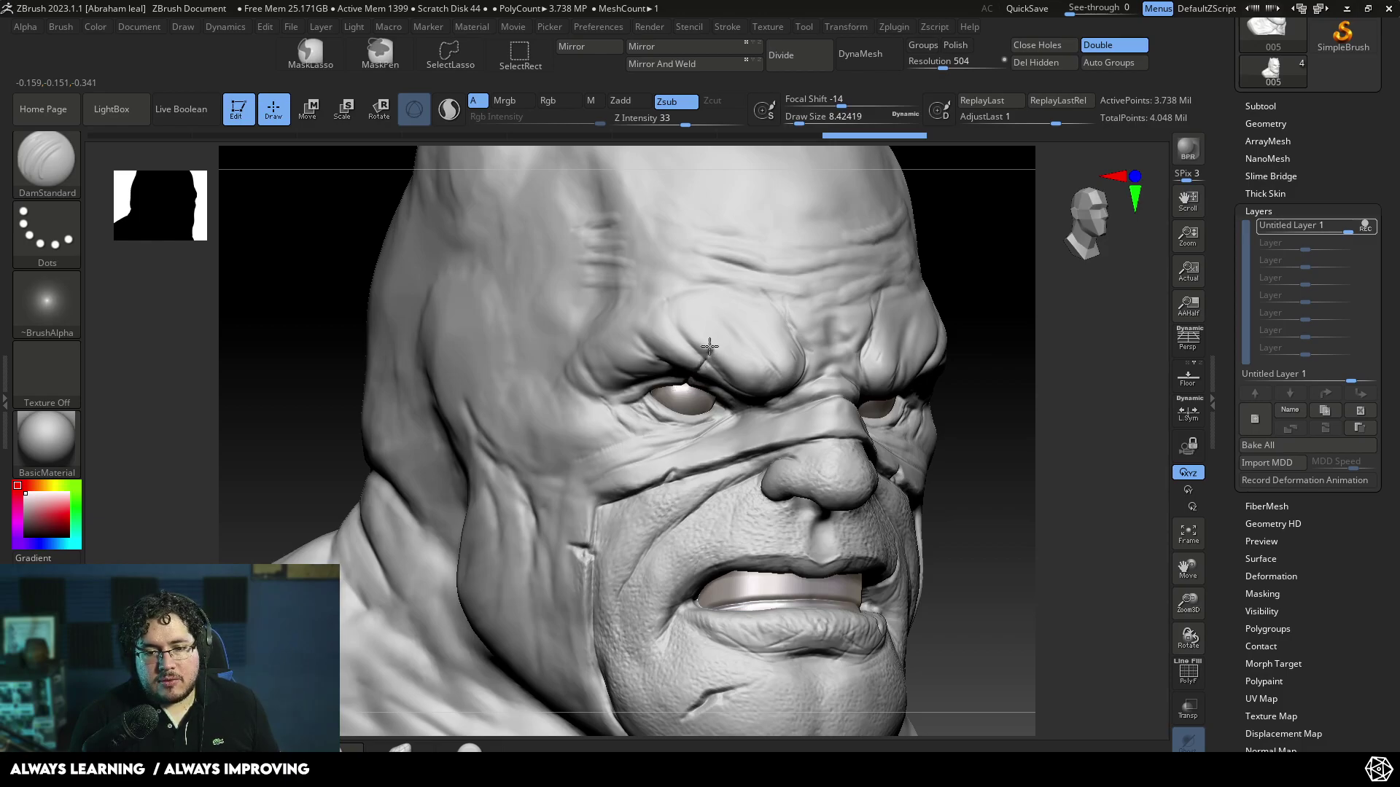
{"action": "left_click_drag", "start_coordinate": [709, 343], "coordinate": [722, 243]}
{"action": "mouse_move", "coordinate": [712, 337]}
{"action": "left_mouse_down"}
{"action": "mouse_move", "coordinate": [651, 455]}
{"action": "mouse_move", "coordinate": [653, 444]}
{"action": "left_mouse_up"}
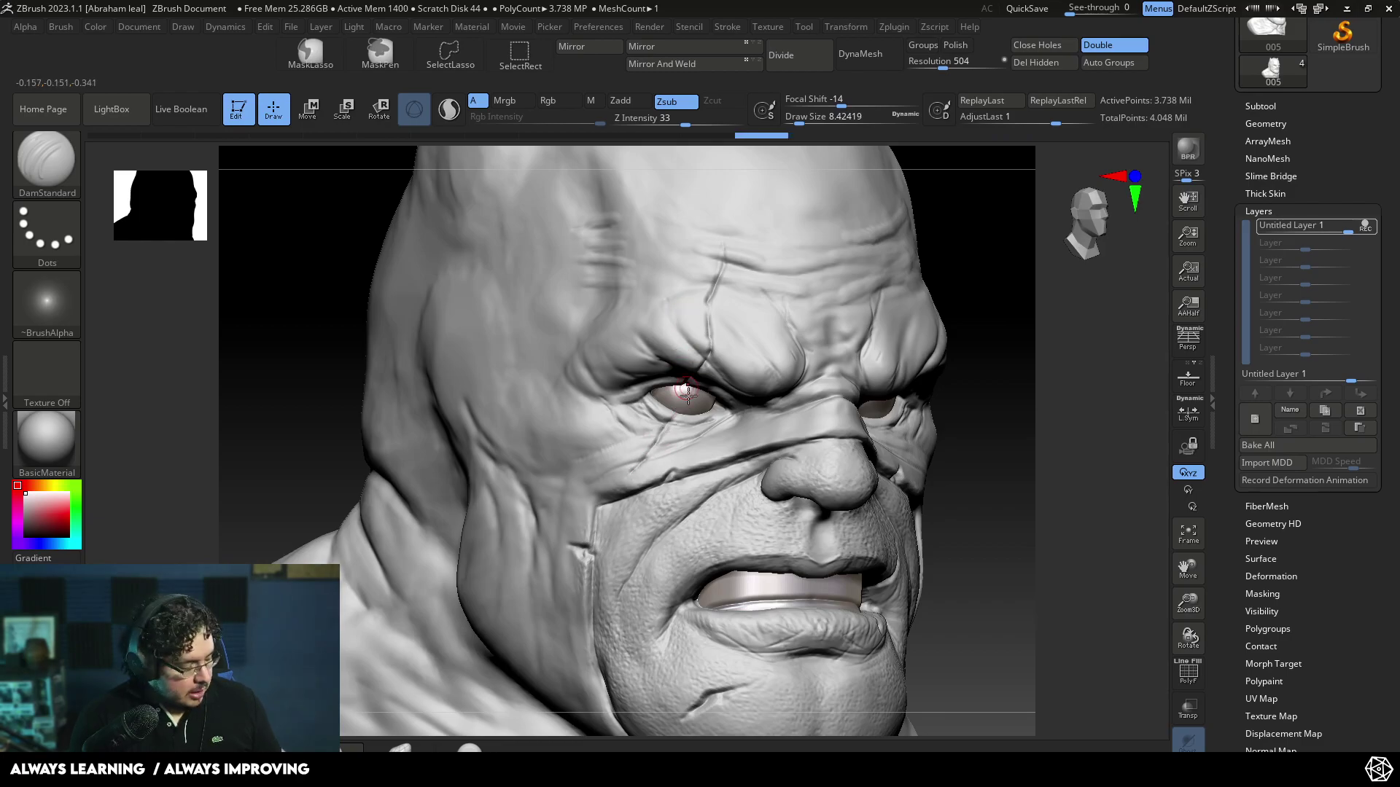
- Build up torn skin along the scar beneath the eye with the ClayBuildup brush at a draw size of about 5
{"action": "key", "text": "b"}
{"action": "key", "text": "c"}
{"action": "key", "text": "b"}
{"action": "key", "text": "space"}
{"action": "left_click_drag", "start_coordinate": [672, 412], "coordinate": [672, 418]}
{"action": "key", "text": "space"}
{"action": "left_click", "coordinate": [672, 412]}
{"action": "left_click", "coordinate": [672, 416]}
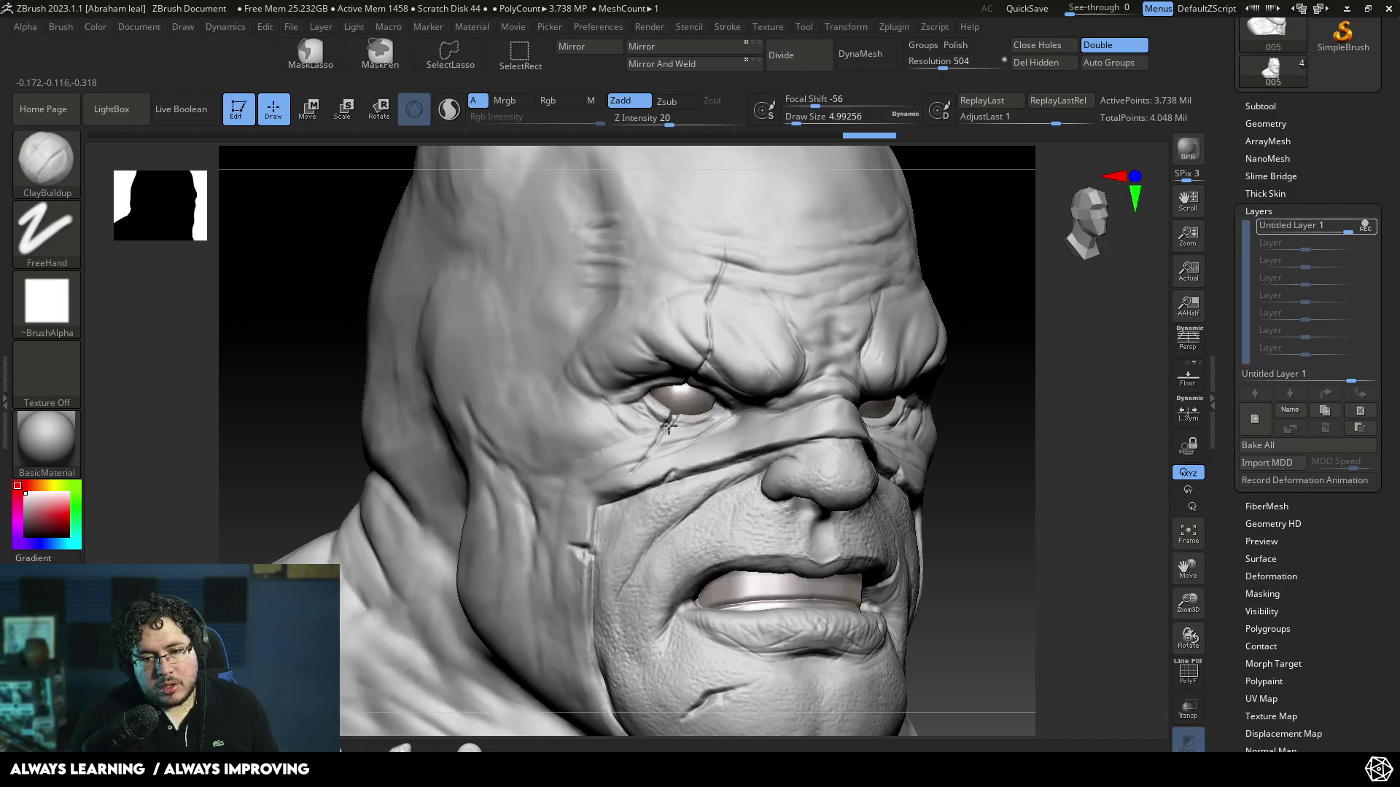
{"action": "left_click_drag", "start_coordinate": [656, 459], "coordinate": [649, 441]}
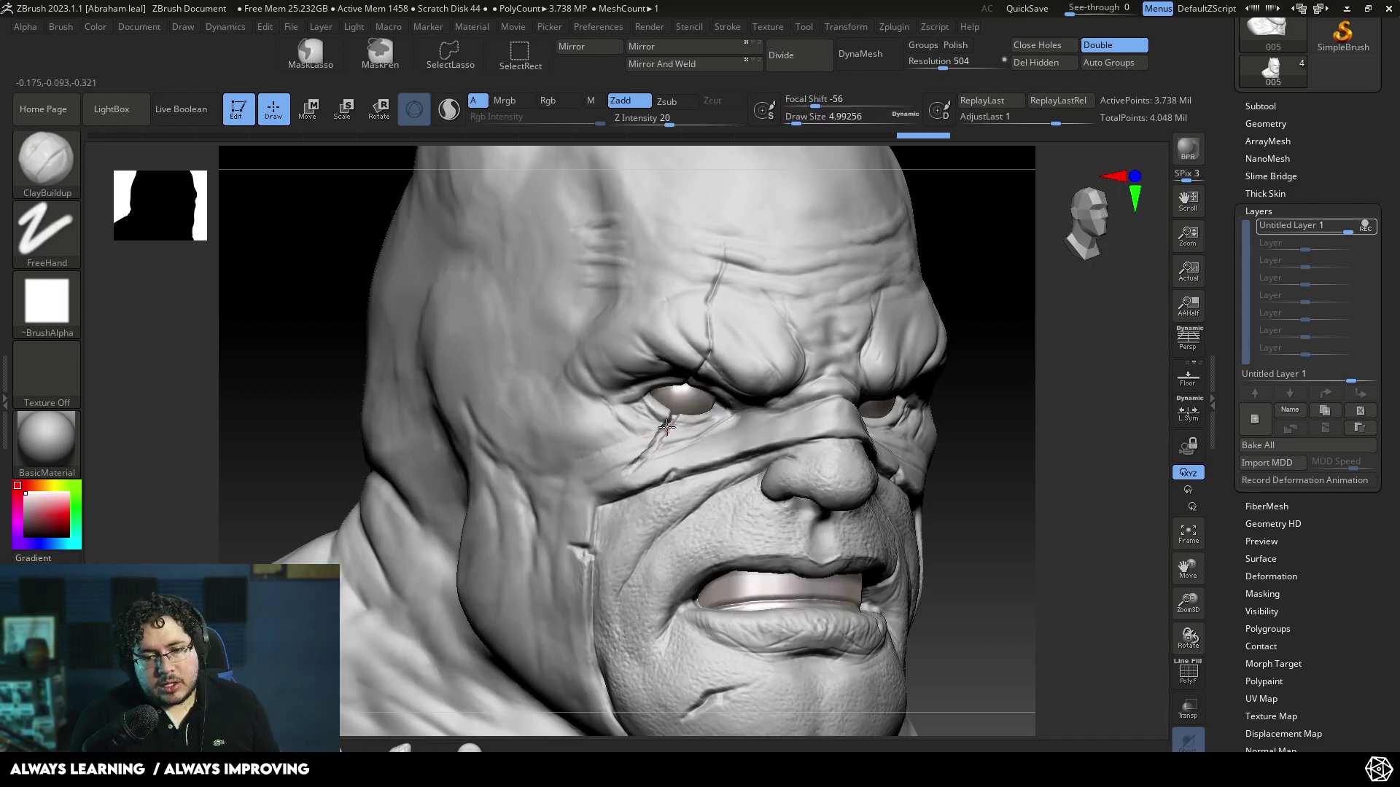
- Build up the scar's edges from the brow to the forehead with the ClayBuildup brush
{"action": "key", "text": "space"}
{"action": "left_click", "coordinate": [717, 301]}
{"action": "left_click_drag", "start_coordinate": [709, 307], "coordinate": [723, 239]}
{"action": "key", "text": "space"}
{"action": "left_click", "coordinate": [724, 245]}
- Deepen the scar on the forehead, brow and under the eye with the DamStandard brush, reducing the draw size to about 5
{"action": "key", "text": "b"}
{"action": "key", "text": "d"}
{"action": "key", "text": "s"}
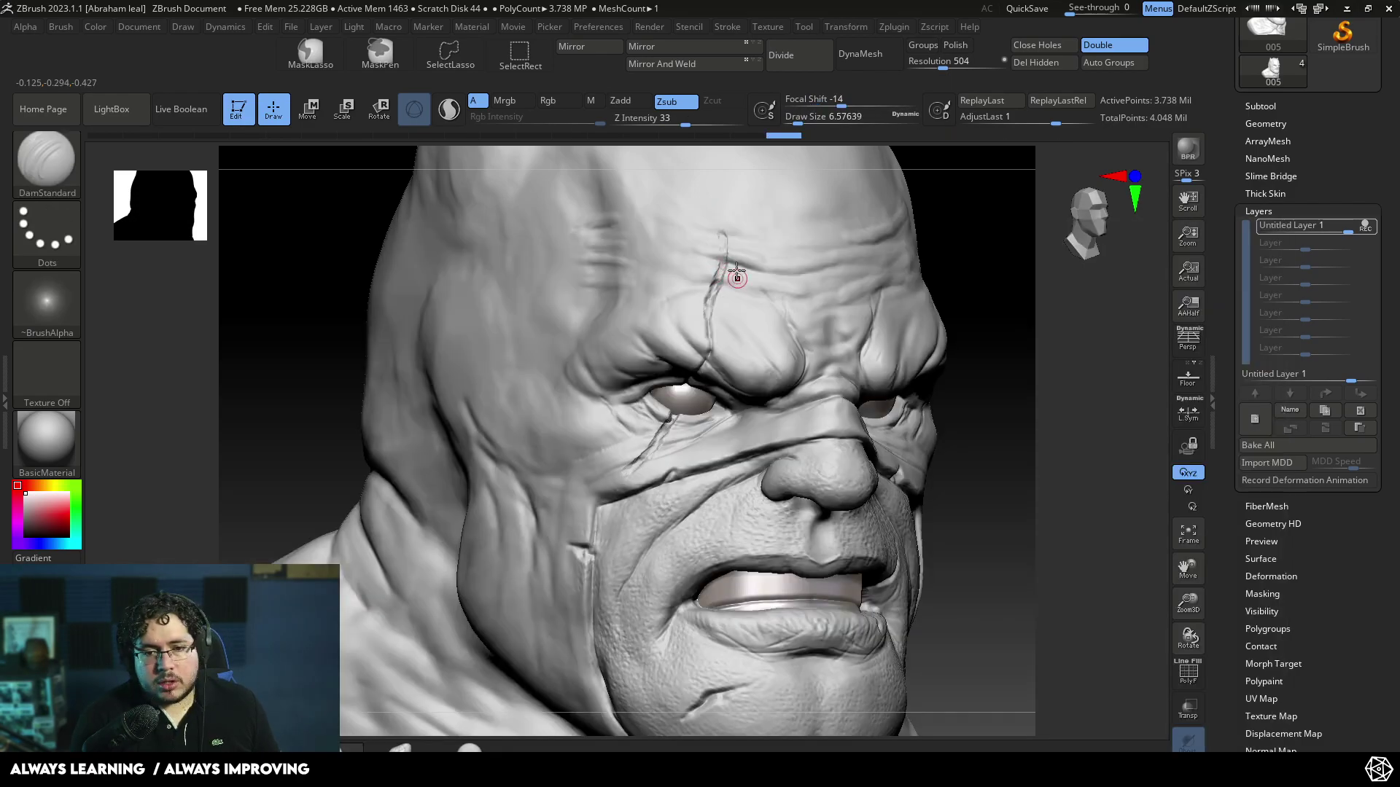
{"action": "left_click_drag", "start_coordinate": [723, 232], "coordinate": [708, 355]}
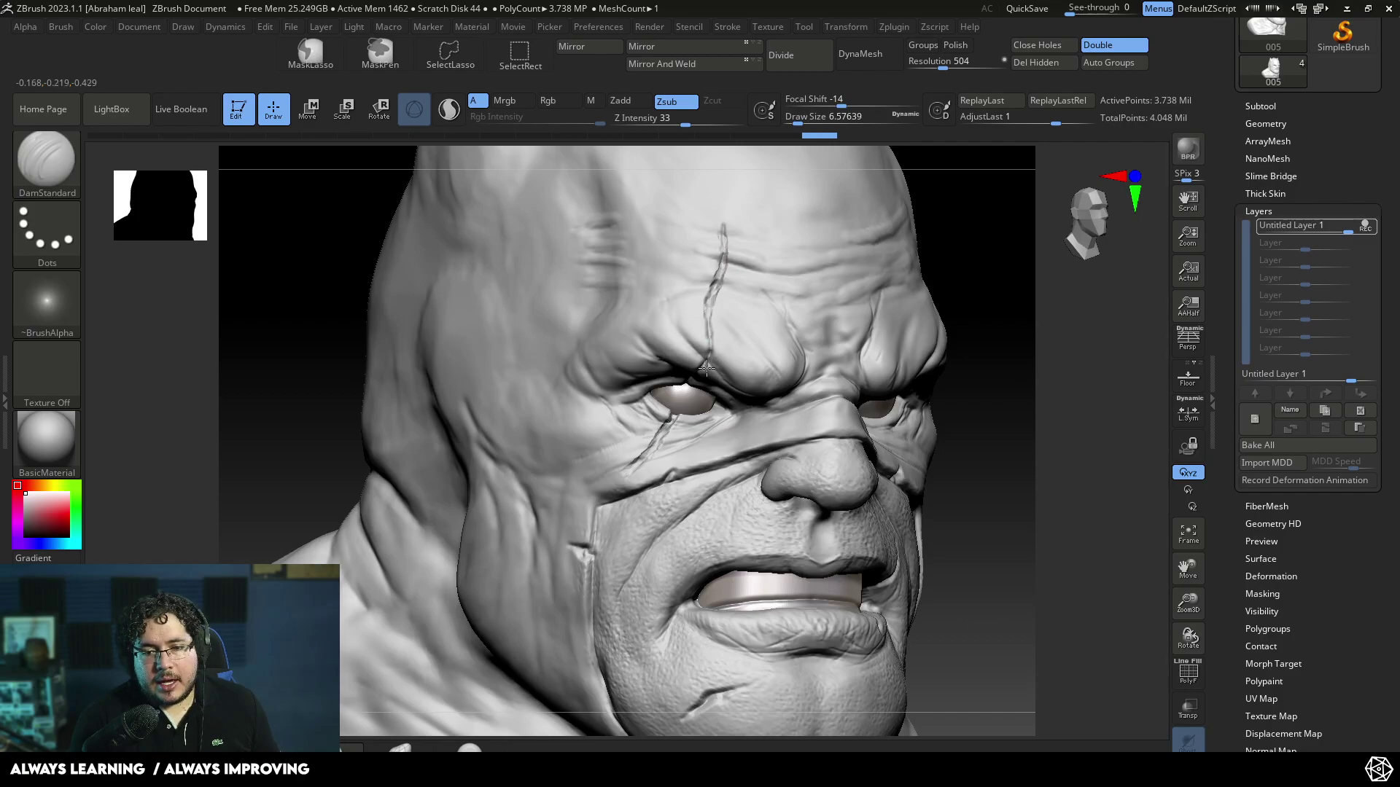
{"action": "left_click_drag", "start_coordinate": [739, 315], "coordinate": [722, 341]}
{"action": "key", "text": "space"}
{"action": "left_click", "coordinate": [734, 317]}
{"action": "mouse_move", "coordinate": [668, 419]}
{"action": "left_mouse_down"}
{"action": "mouse_move", "coordinate": [654, 432]}
{"action": "mouse_move", "coordinate": [671, 439]}
{"action": "left_mouse_up"}
- Reshape the brow over the scarred eye with the Move brush at a draw size of about 108
{"action": "mouse_move", "coordinate": [984, 399]}
{"action": "left_mouse_down"}
{"action": "mouse_move", "coordinate": [966, 393]}
{"action": "mouse_move", "coordinate": [966, 357]}
{"action": "mouse_move", "coordinate": [1021, 319]}
{"action": "left_mouse_up"}
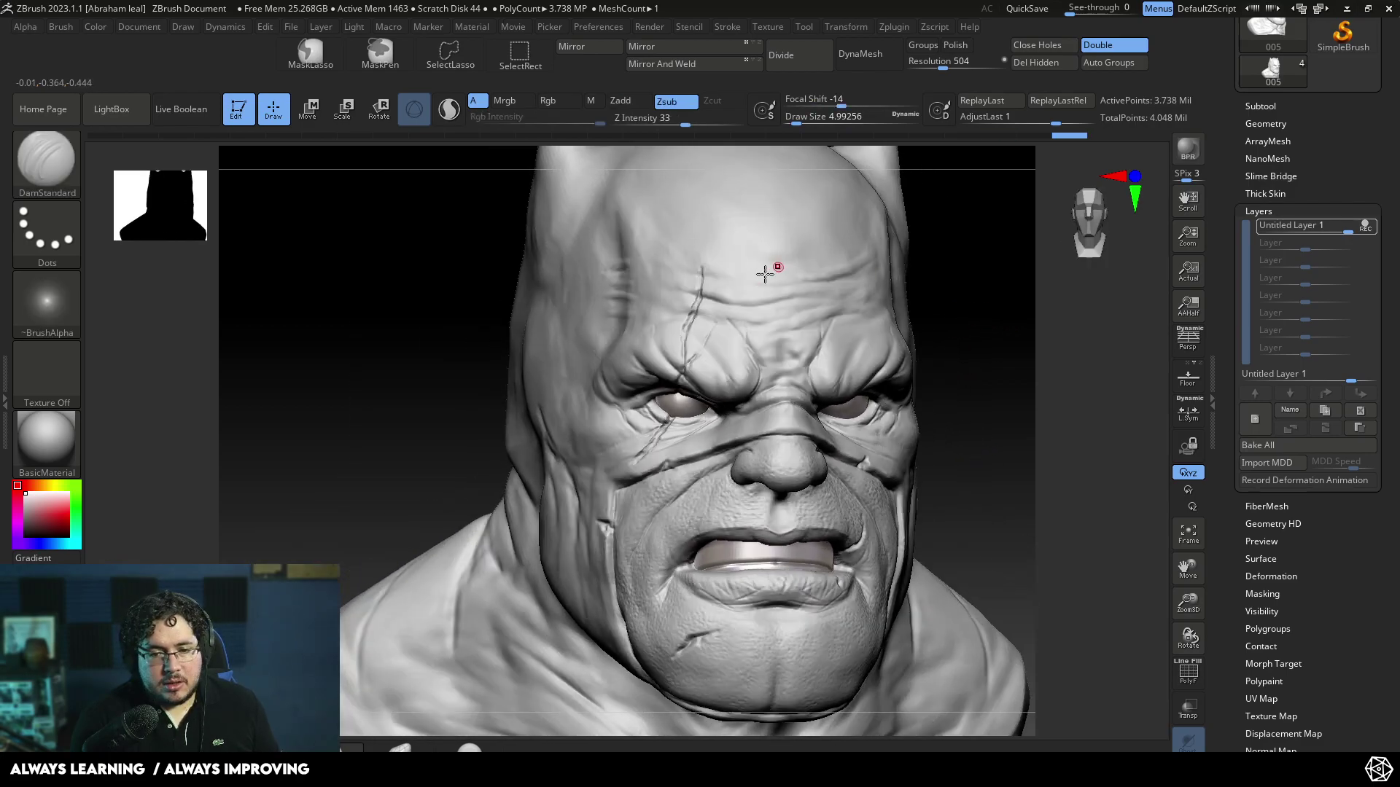
{"action": "key", "text": "n"}
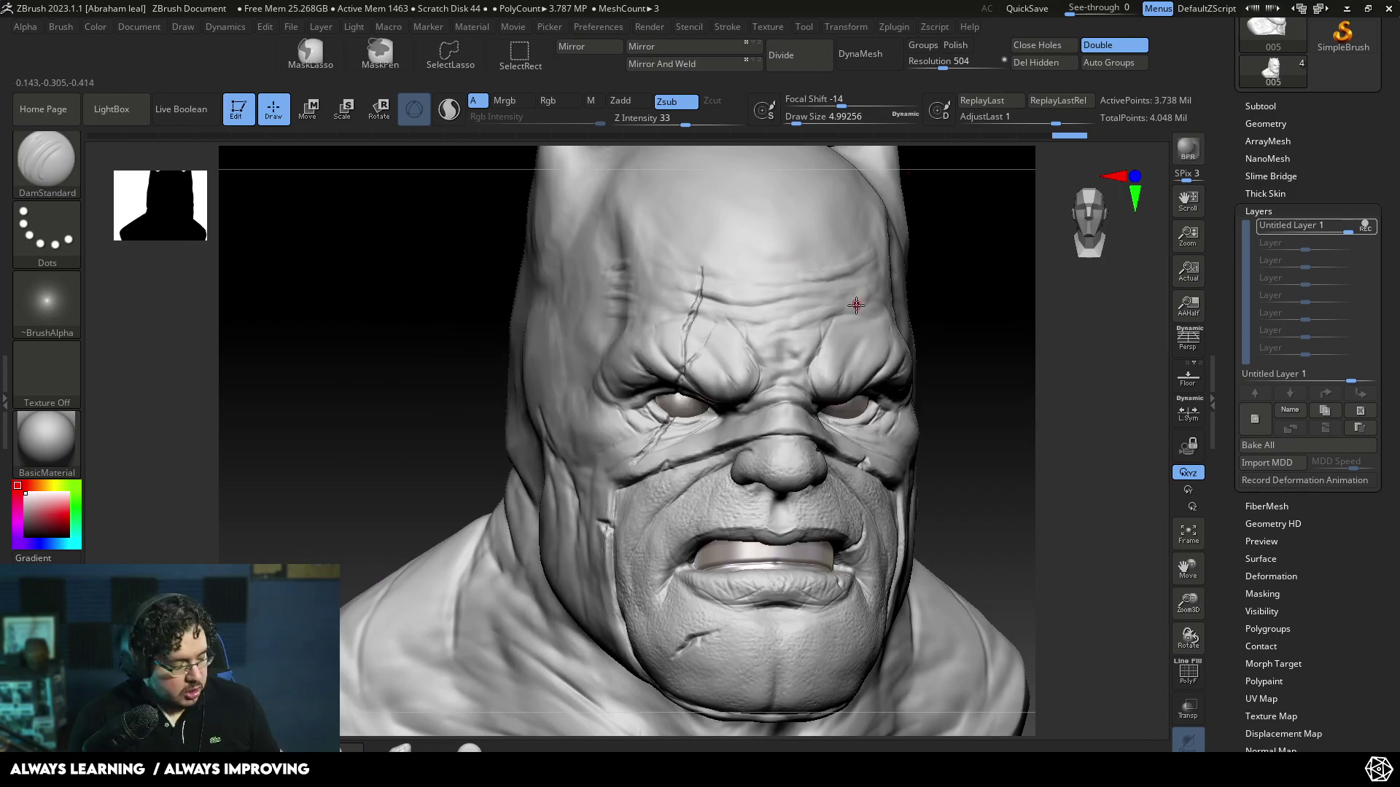
{"action": "key", "text": "b"}
{"action": "key", "text": "m"}
{"action": "key", "text": "v"}
{"action": "key", "text": "space"}
{"action": "left_click_drag", "start_coordinate": [849, 302], "coordinate": [900, 302]}
{"action": "key", "text": "space"}
{"action": "mouse_move", "coordinate": [742, 327]}
{"action": "left_mouse_down"}
{"action": "mouse_move", "coordinate": [726, 327]}
{"action": "mouse_move", "coordinate": [693, 391]}
{"action": "mouse_move", "coordinate": [656, 390]}
{"action": "left_mouse_up"}
{"action": "left_click_drag", "start_coordinate": [996, 256], "coordinate": [929, 262], "text": "shift"}
{"action": "left_click_drag", "start_coordinate": [662, 388], "coordinate": [670, 371]}
{"action": "left_click_drag", "start_coordinate": [532, 449], "coordinate": [641, 449], "text": "shift"}
- Widen the scar over the brow with ClayBuildup strokes at a draw size of about 10.5, undoing the last stroke
{"action": "mouse_move", "coordinate": [999, 291]}
{"action": "left_mouse_down"}
{"action": "mouse_move", "coordinate": [923, 299]}
{"action": "mouse_move", "coordinate": [904, 343]}
{"action": "left_mouse_up"}
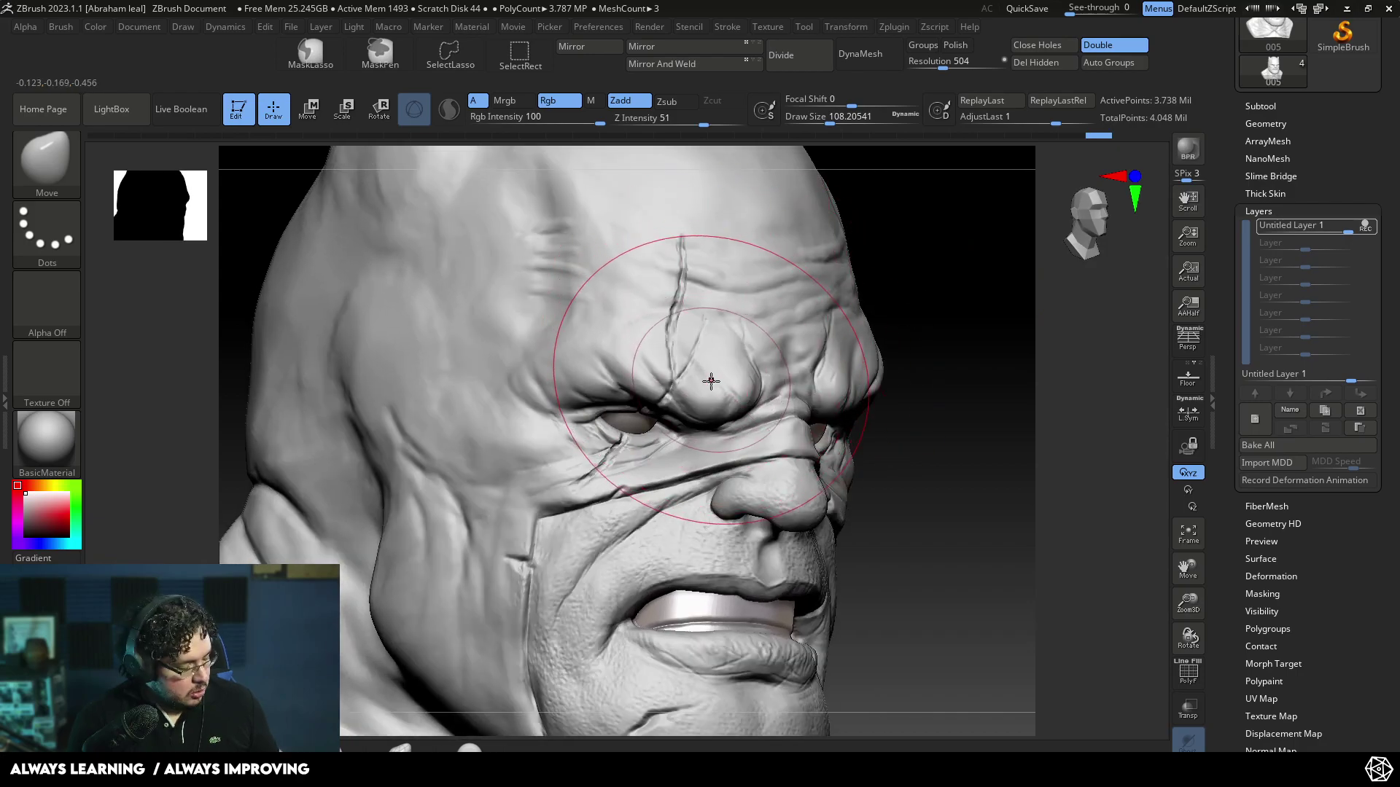
{"action": "key", "text": "b"}
{"action": "key", "text": "c"}
{"action": "key", "text": "b"}
{"action": "key", "text": "space"}
{"action": "mouse_move", "coordinate": [701, 373]}
{"action": "left_mouse_down"}
{"action": "mouse_move", "coordinate": [670, 362]}
{"action": "mouse_move", "coordinate": [688, 353]}
{"action": "left_mouse_up"}
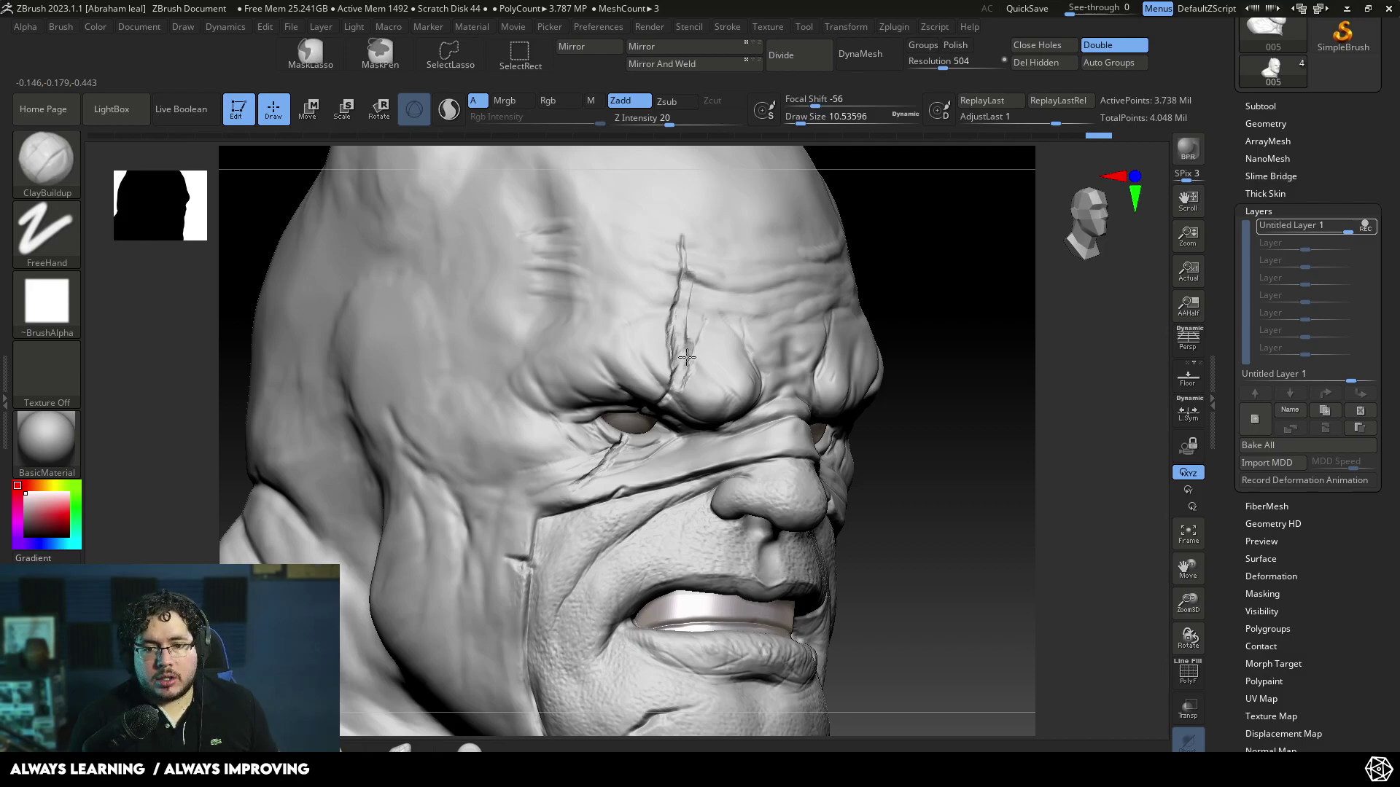
{"action": "left_click_drag", "start_coordinate": [689, 297], "coordinate": [689, 343]}
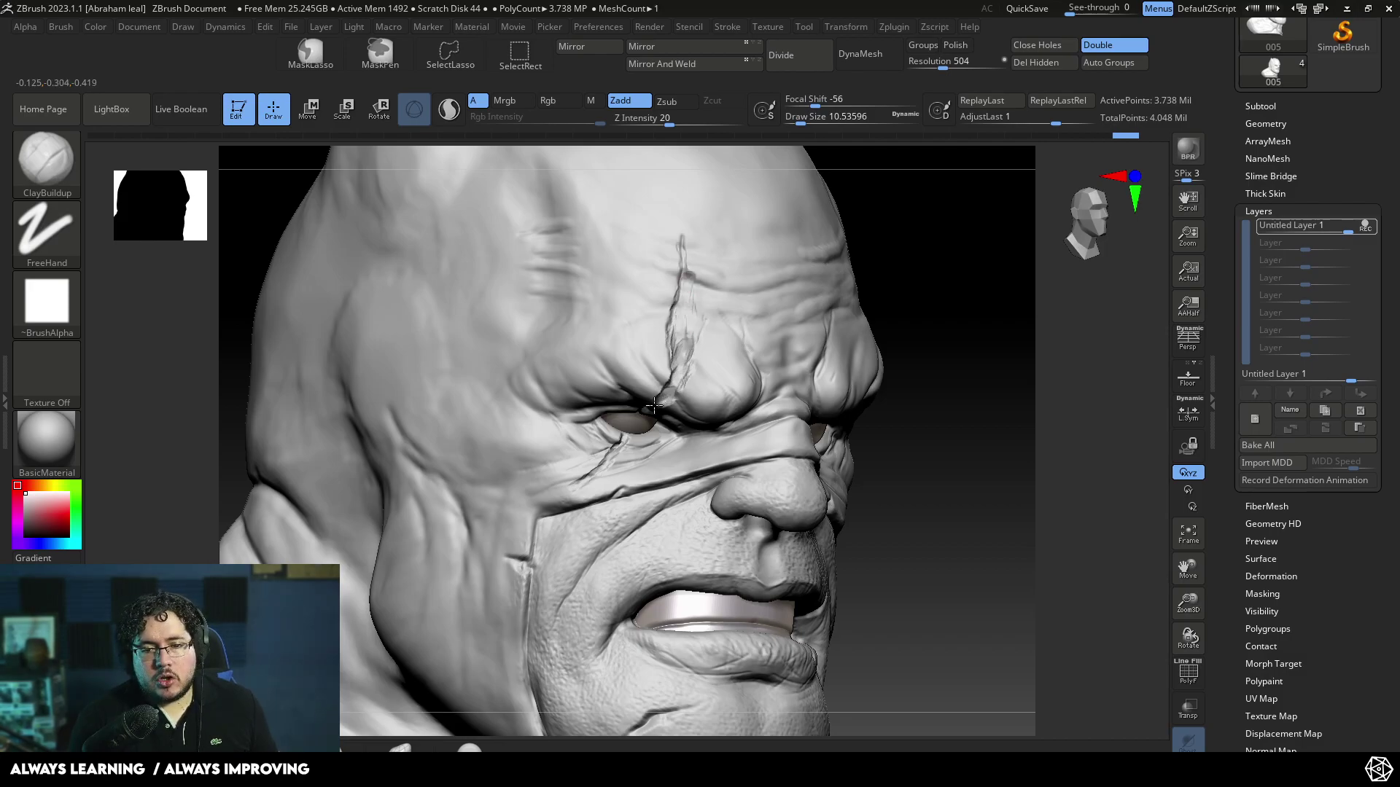
{"action": "key", "text": "ctrl+z"}
- Add finer ClayBuildup scar tissue on the forehead, brow and under the eye, reducing the draw size to about 5.75
{"action": "mouse_move", "coordinate": [676, 388]}
{"action": "left_mouse_down"}
{"action": "mouse_move", "coordinate": [657, 408]}
{"action": "mouse_move", "coordinate": [692, 347]}
{"action": "mouse_move", "coordinate": [681, 267]}
{"action": "left_mouse_up"}
{"action": "key", "text": "space"}
{"action": "left_click_drag", "start_coordinate": [687, 269], "coordinate": [680, 269]}
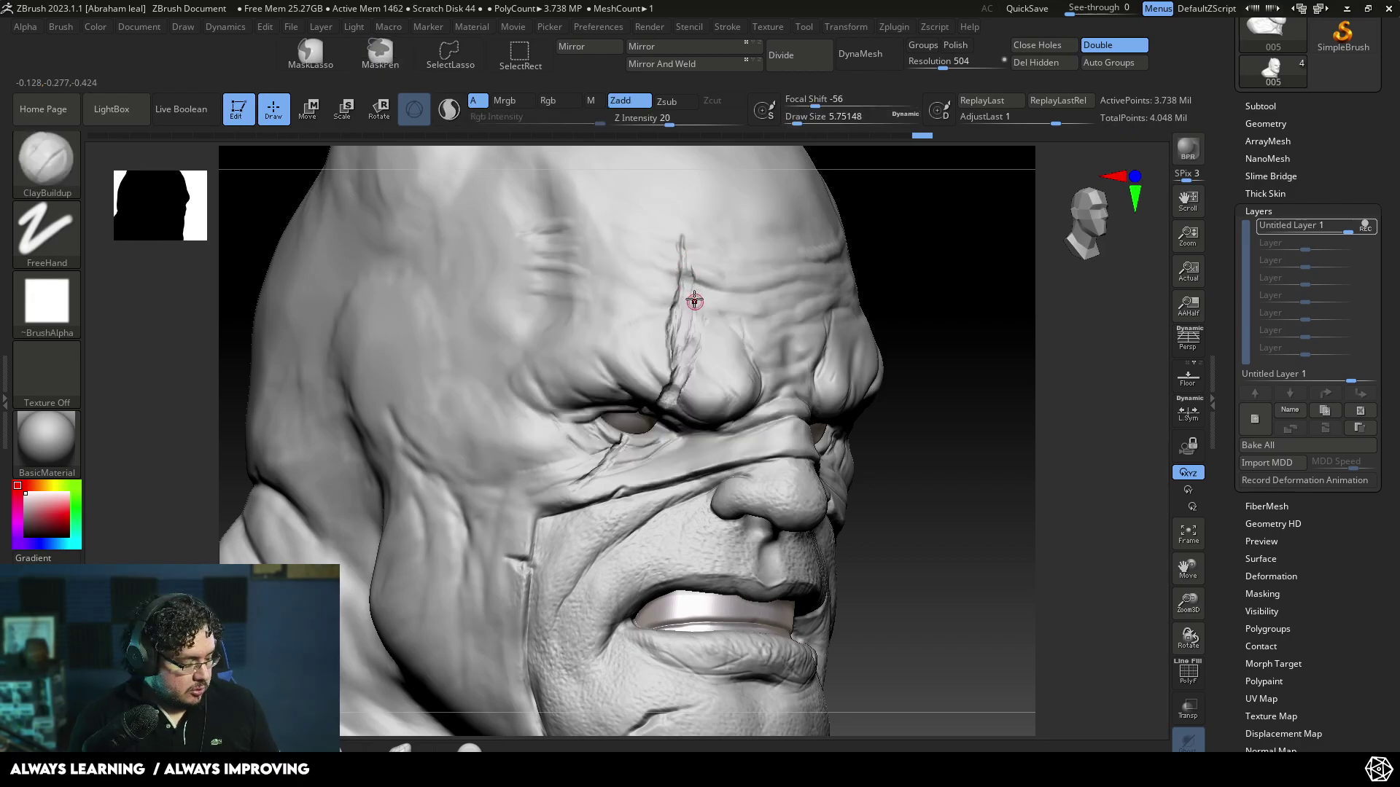
{"action": "left_click_drag", "start_coordinate": [683, 312], "coordinate": [681, 324]}
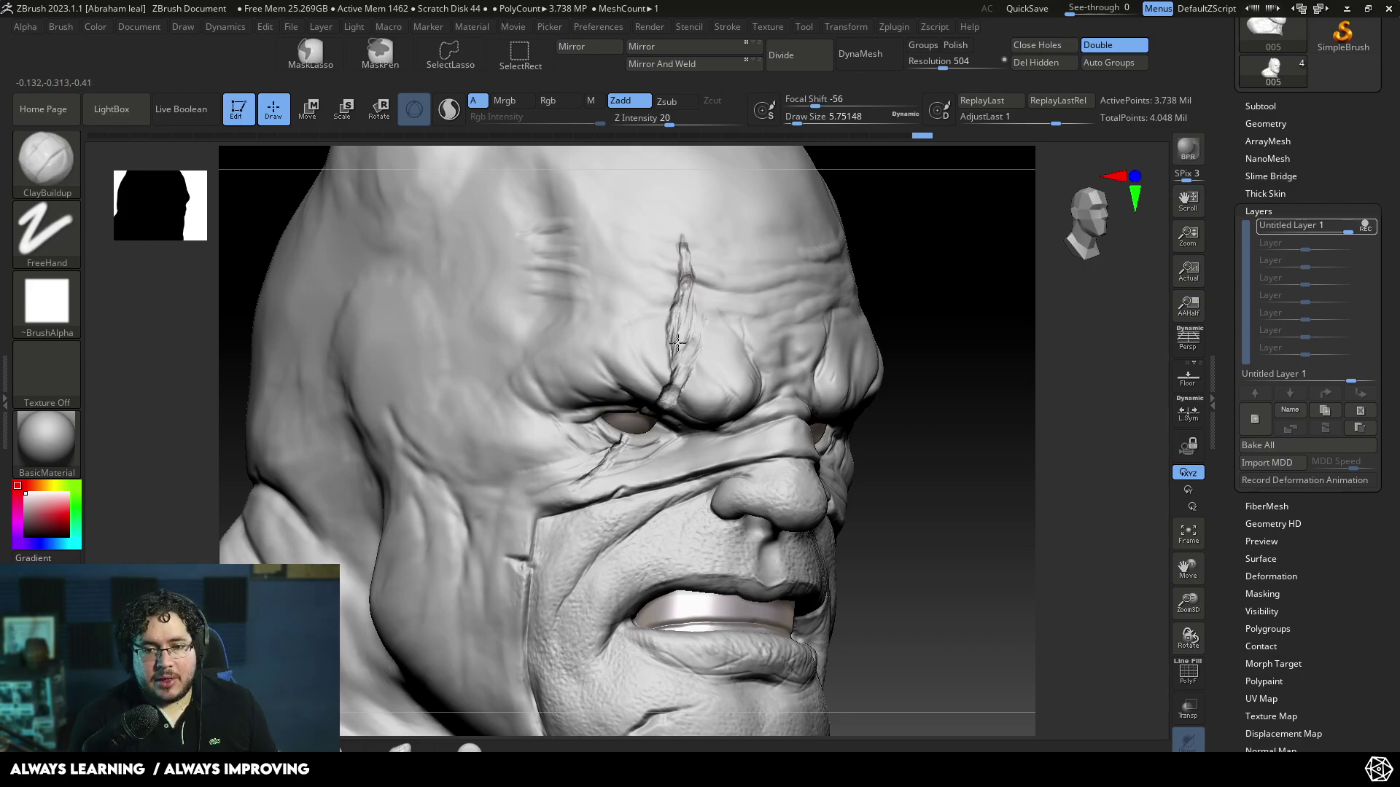
{"action": "mouse_move", "coordinate": [615, 456]}
{"action": "left_mouse_down"}
{"action": "mouse_move", "coordinate": [620, 431]}
{"action": "mouse_move", "coordinate": [586, 479]}
{"action": "mouse_move", "coordinate": [573, 475]}
{"action": "left_mouse_up"}
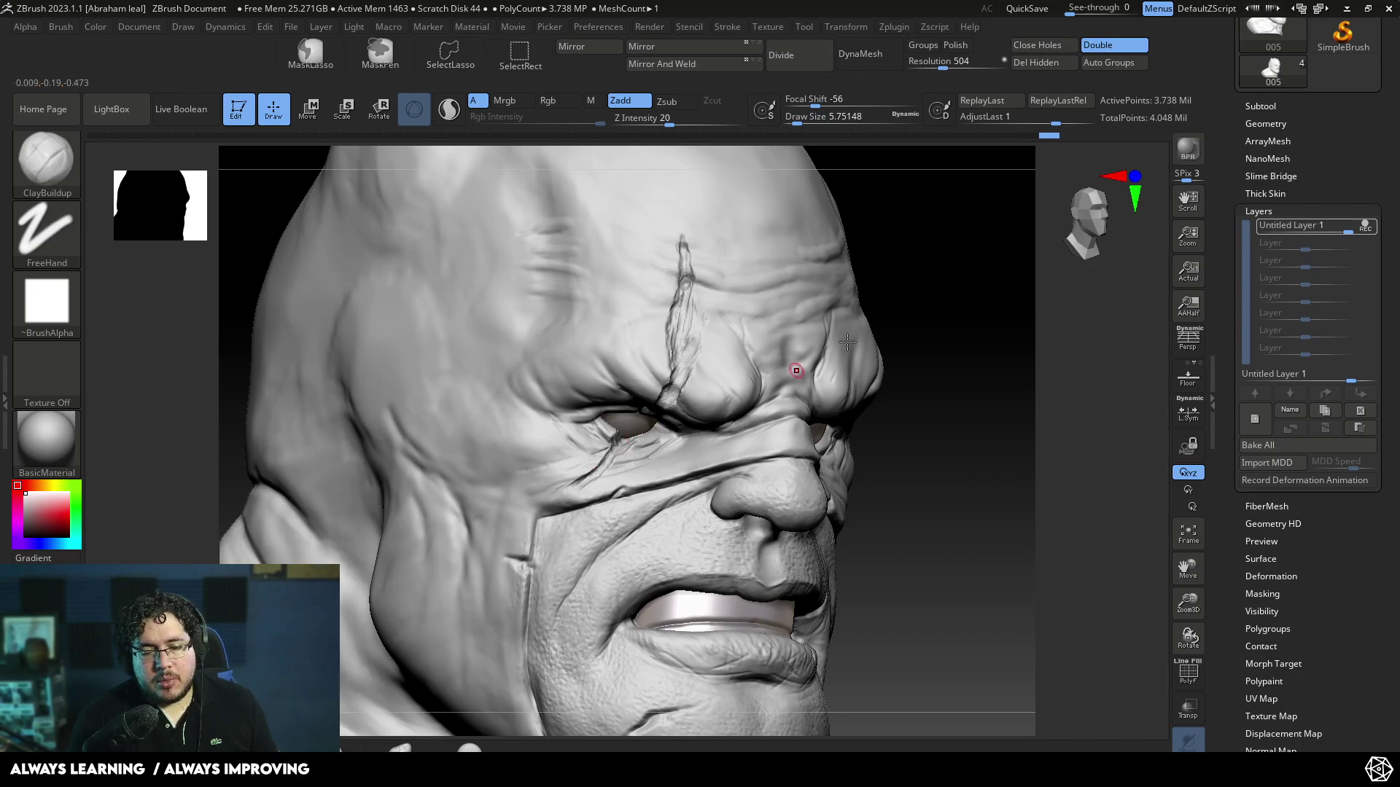
- Add a layer to the eyeball subtool and sculpt a scar across the right eye at a draw size of about 2.6
{"action": "left_click_drag", "start_coordinate": [972, 266], "coordinate": [962, 260]}
{"action": "key", "text": "space"}
{"action": "left_click_drag", "start_coordinate": [882, 304], "coordinate": [875, 304]}
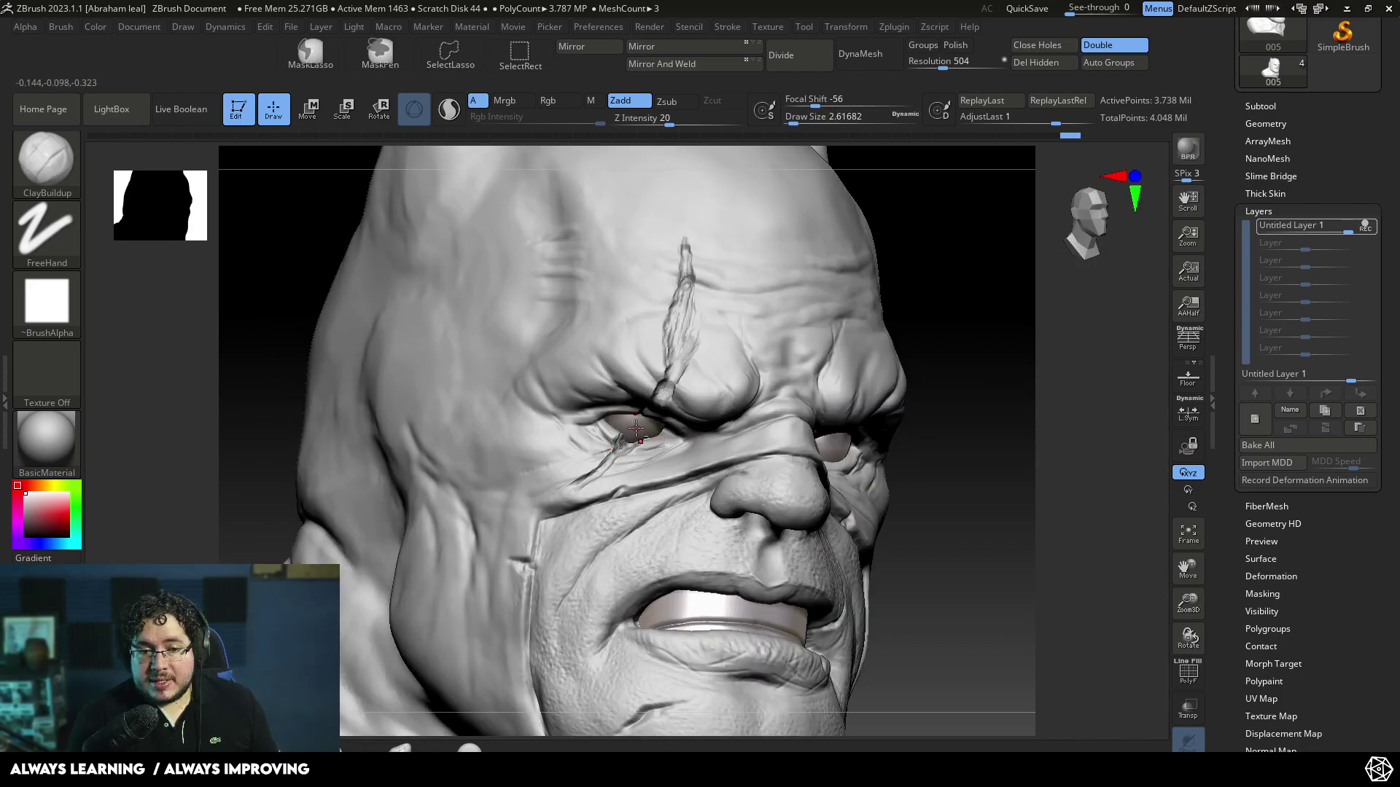
{"action": "left_click", "coordinate": [636, 427], "text": "alt"}
{"action": "left_click", "coordinate": [1255, 421]}
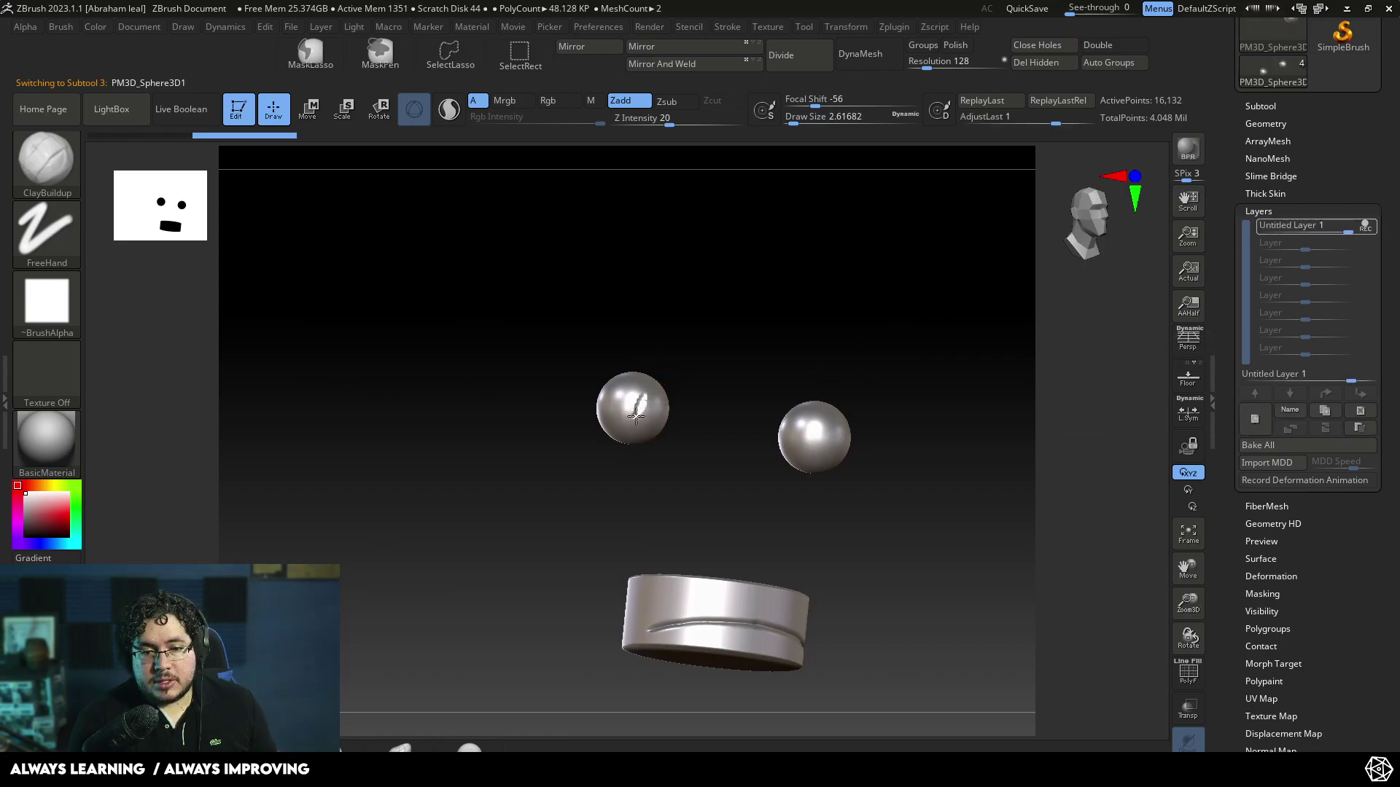
{"action": "left_click_drag", "start_coordinate": [641, 406], "coordinate": [645, 394]}
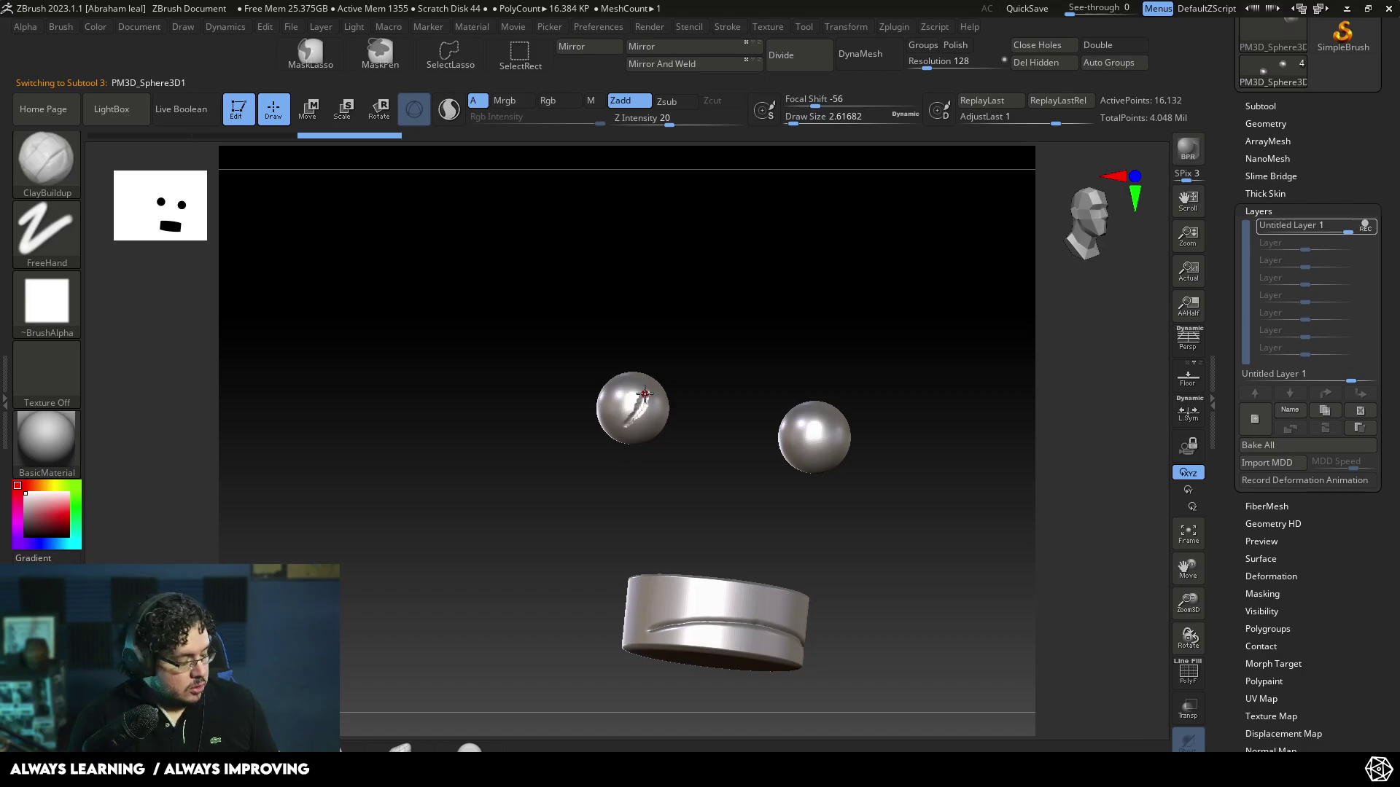
- Turn off the polypaint display on the eyeball subtool PM3D_Sphere3D1
{"action": "key", "text": "f"}
{"action": "key", "text": "f"}
{"action": "left_click", "coordinate": [1282, 105]}
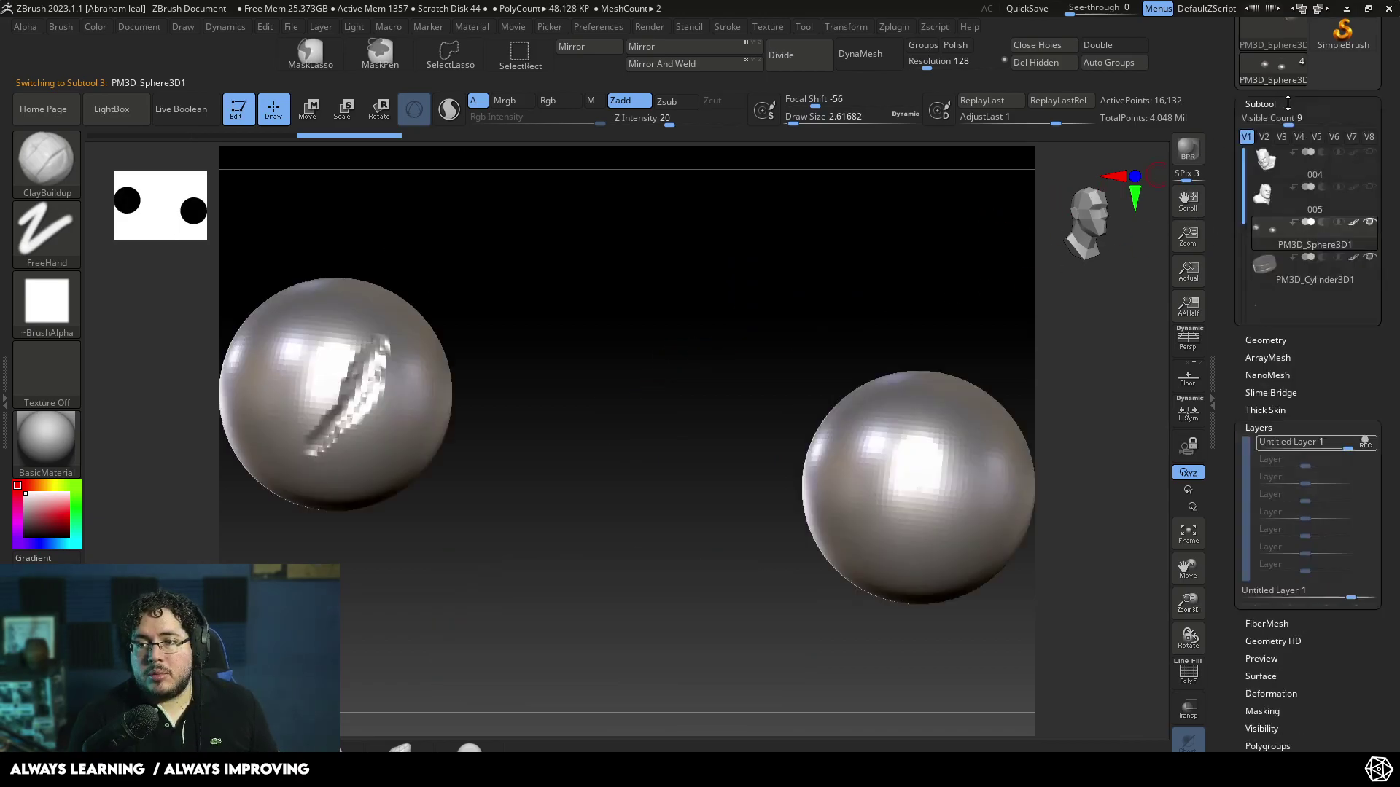
{"action": "left_click", "coordinate": [1353, 144]}
- Make the bust subtool 005 visible again and extend the scar strokes across the visible part of the right eyeball
{"action": "mouse_move", "coordinate": [720, 272]}
{"action": "right_mouse_down", "text": "ctrl"}
{"action": "mouse_move", "coordinate": [718, 301]}
{"action": "mouse_move", "coordinate": [910, 357]}
{"action": "right_mouse_up", "text": "ctrl"}
{"action": "mouse_move", "coordinate": [911, 357]}
{"action": "right_mouse_down", "text": "ctrl"}
{"action": "mouse_move", "coordinate": [840, 238]}
{"action": "mouse_move", "coordinate": [856, 146]}
{"action": "right_mouse_up", "text": "ctrl"}
{"action": "mouse_move", "coordinate": [730, 357]}
{"action": "left_mouse_down"}
{"action": "mouse_move", "coordinate": [725, 370]}
{"action": "mouse_move", "coordinate": [730, 358]}
{"action": "left_mouse_up"}
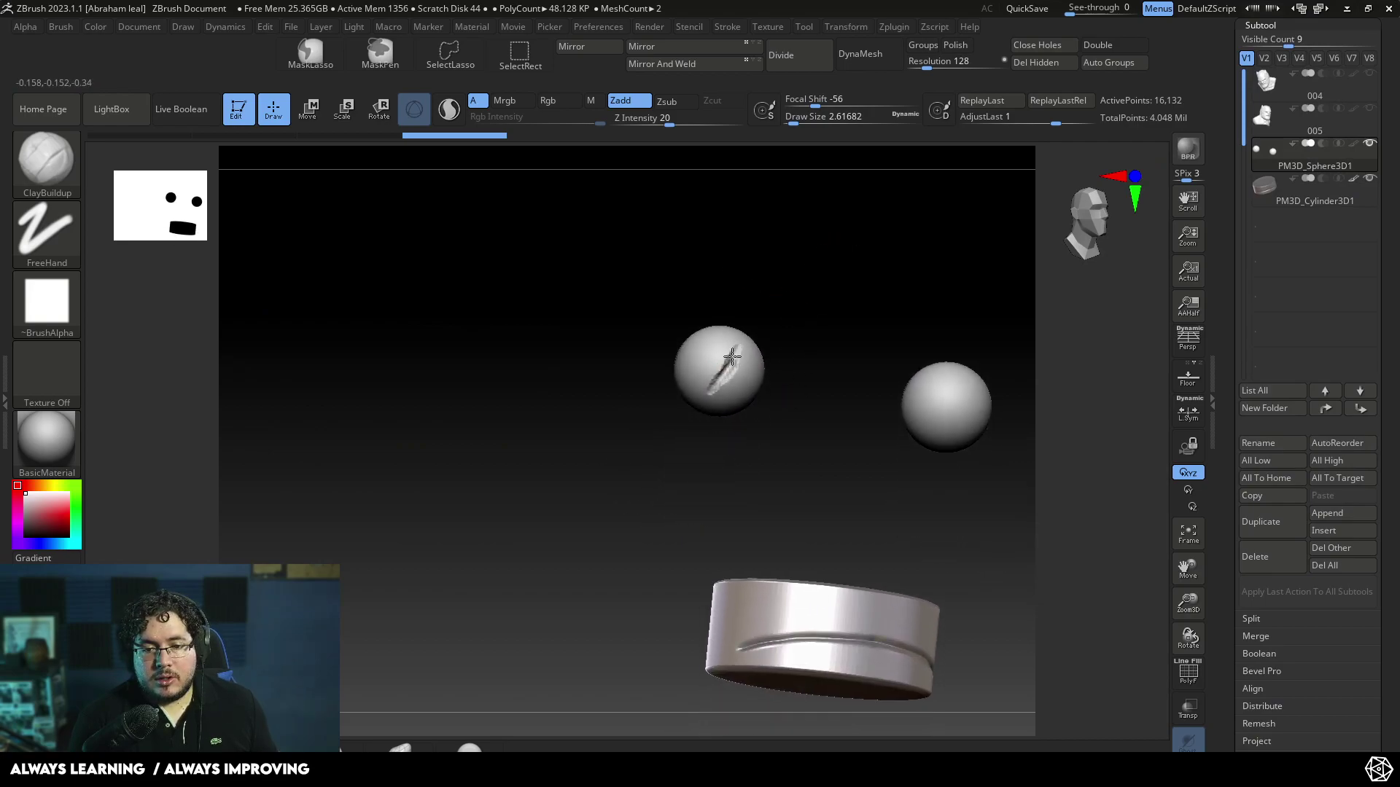
{"action": "left_click", "coordinate": [1370, 112]}
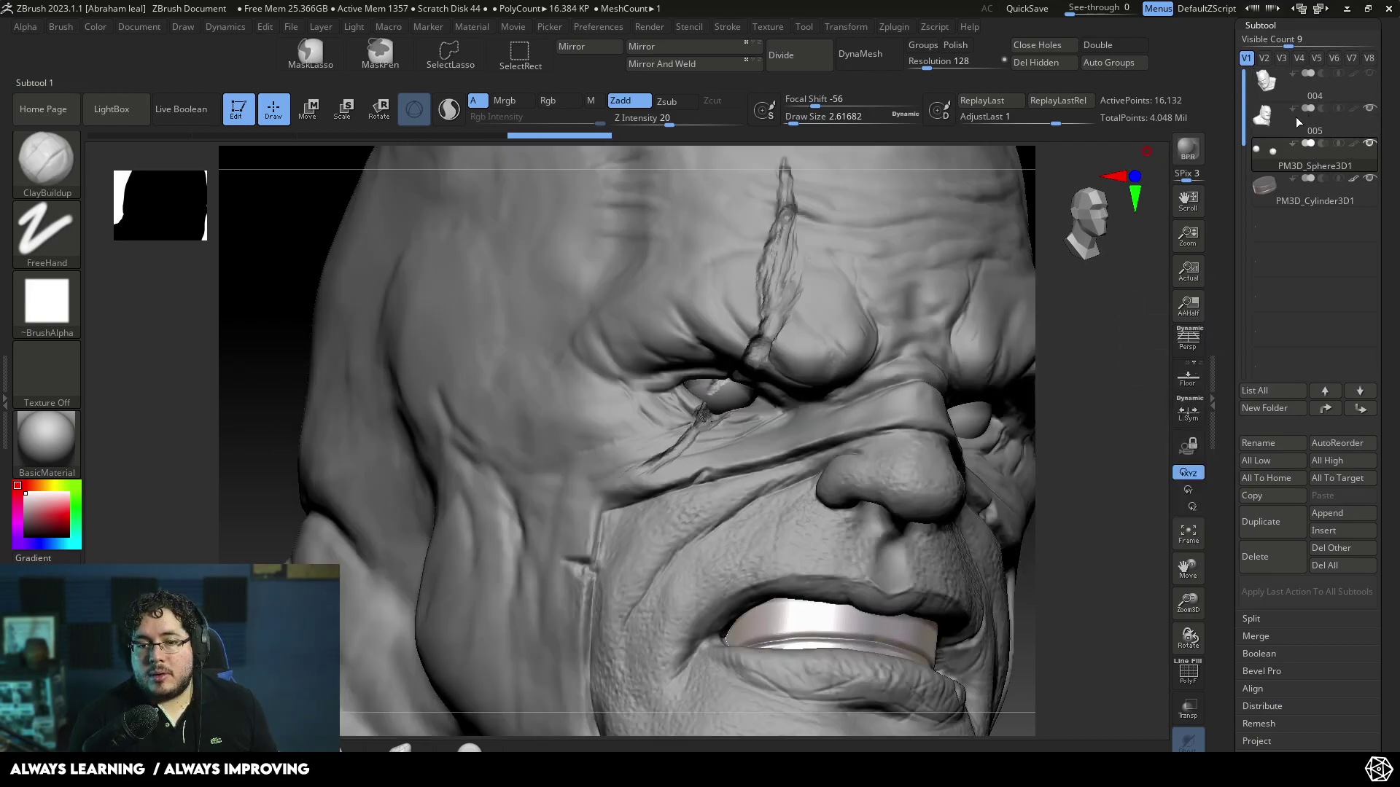
{"action": "mouse_move", "coordinate": [719, 390]}
{"action": "left_mouse_down"}
{"action": "mouse_move", "coordinate": [731, 390]}
{"action": "mouse_move", "coordinate": [718, 404]}
{"action": "left_mouse_up"}
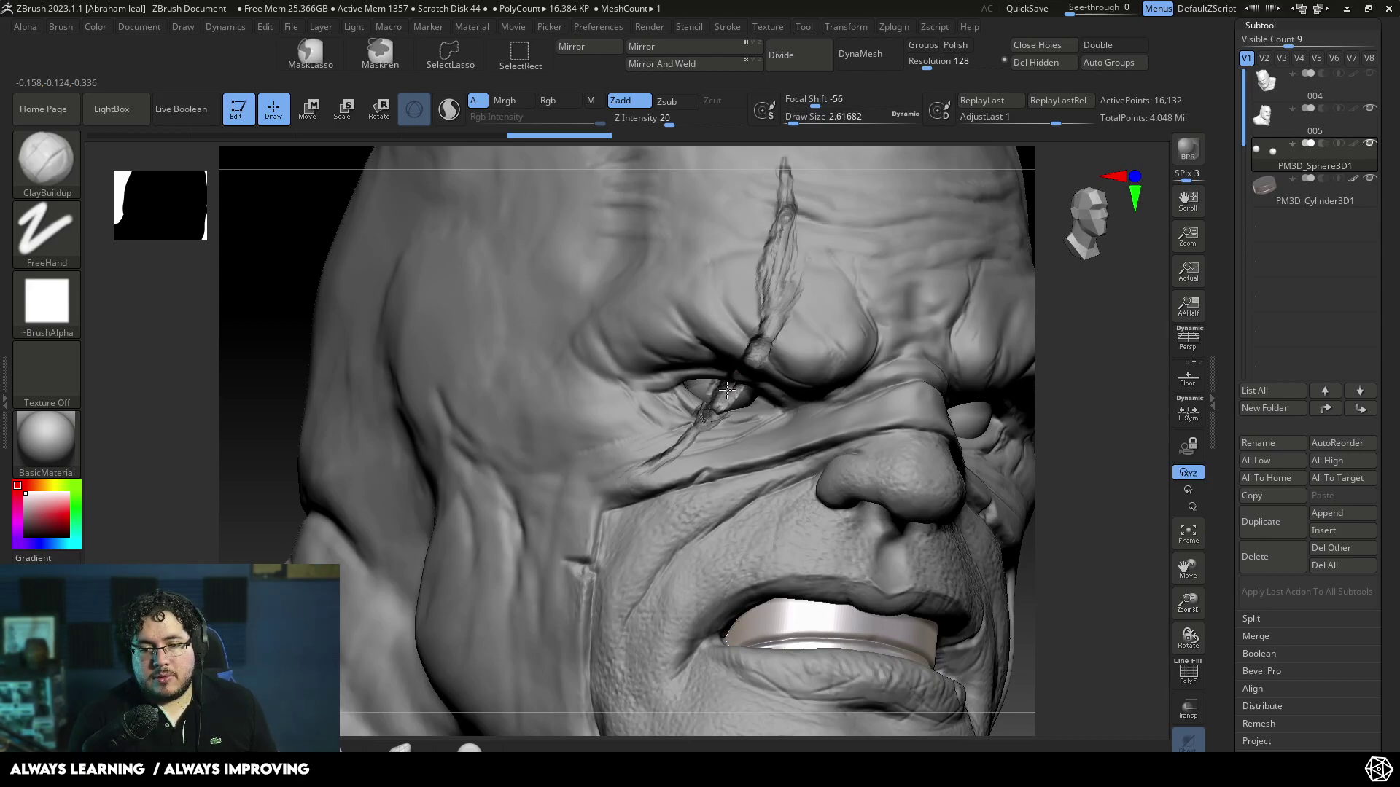
- Switch back to the bust subtool 005 and view the scarred face from the front and side
{"action": "left_click", "coordinate": [827, 345], "text": "alt"}
{"action": "key", "text": "f"}
{"action": "left_click_drag", "start_coordinate": [1020, 273], "coordinate": [1026, 328], "text": "shift"}
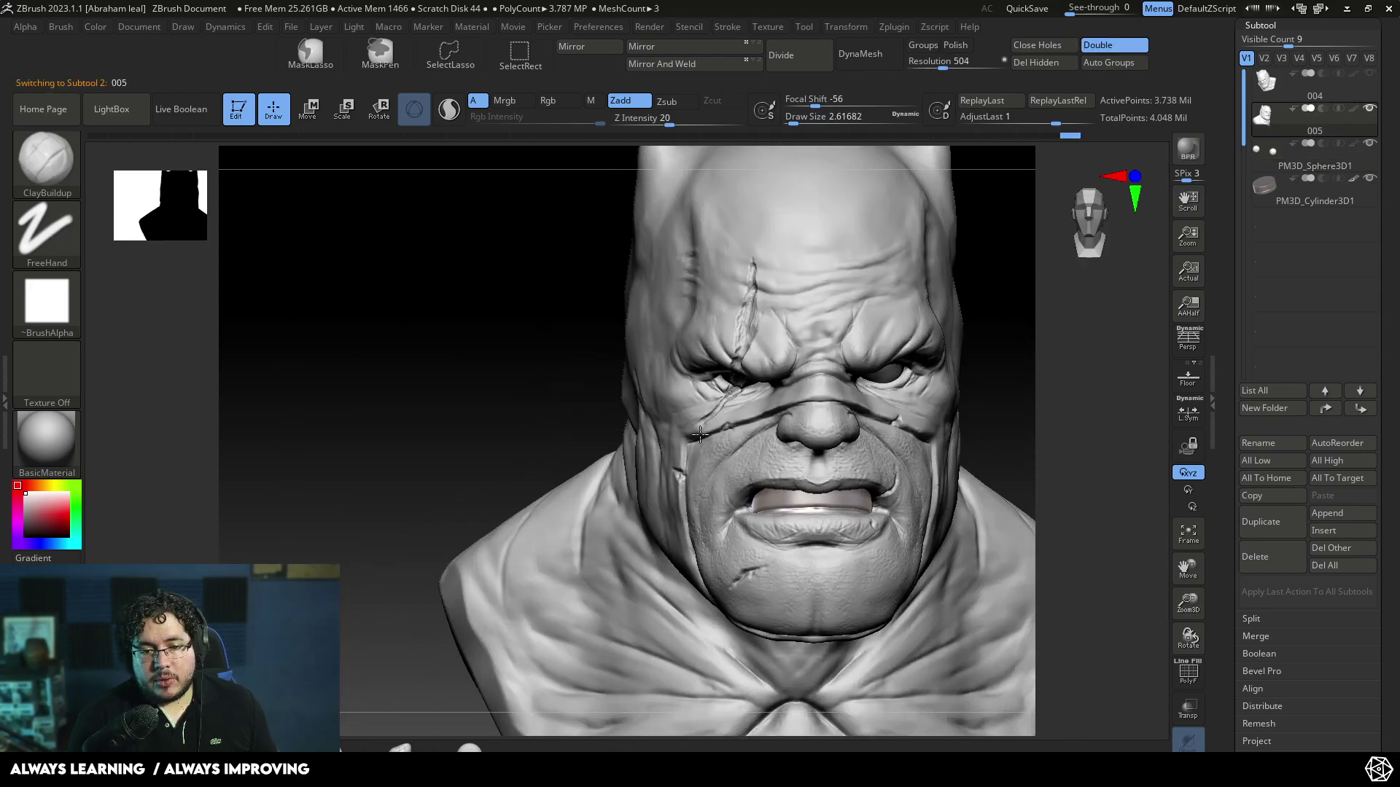
{"action": "left_click_drag", "start_coordinate": [532, 413], "coordinate": [726, 396]}
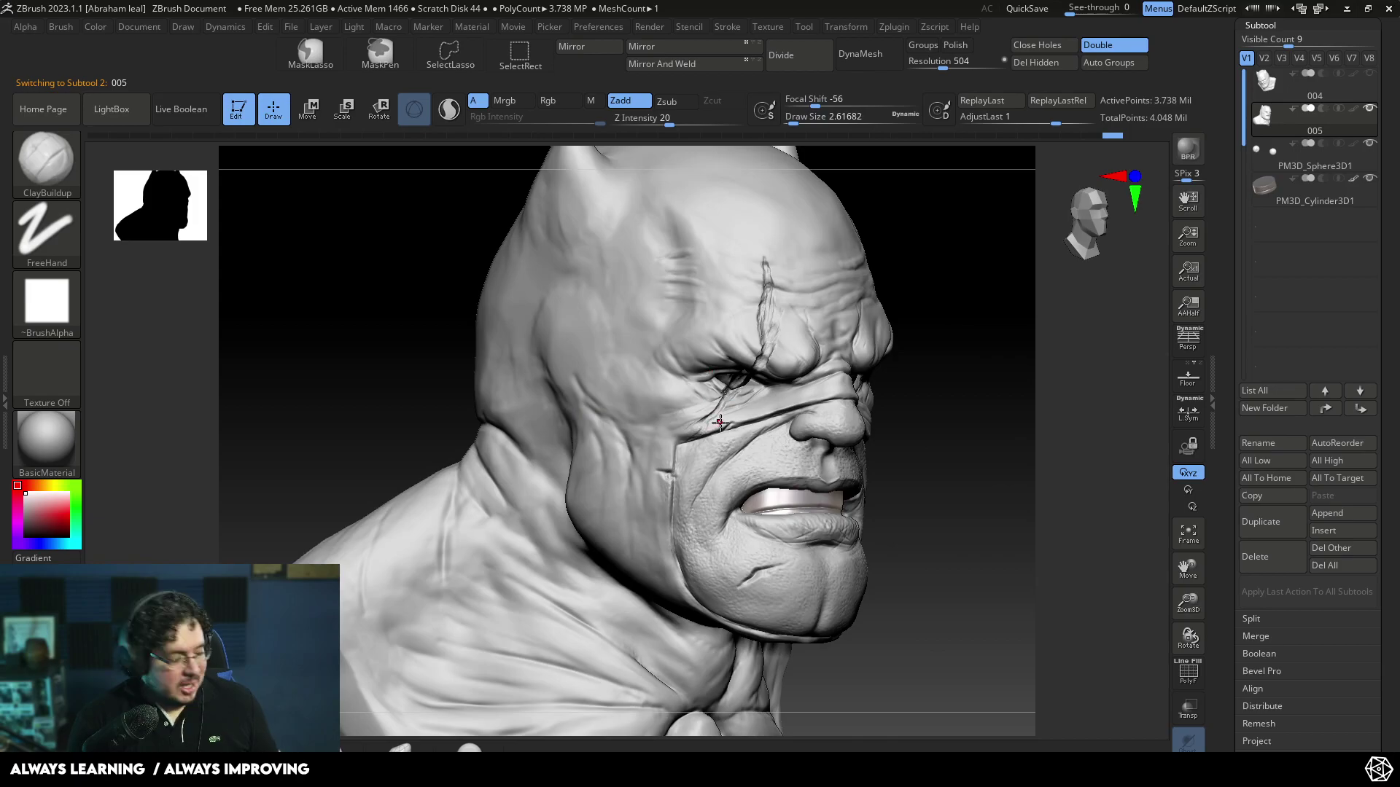
- Carve the face scar deeper with DamStandard at a draw size of about 5.75, extending it up the forehead and down the cheek
{"action": "key", "text": "f"}
{"action": "right_click_drag", "start_coordinate": [858, 355], "coordinate": [762, 401]}
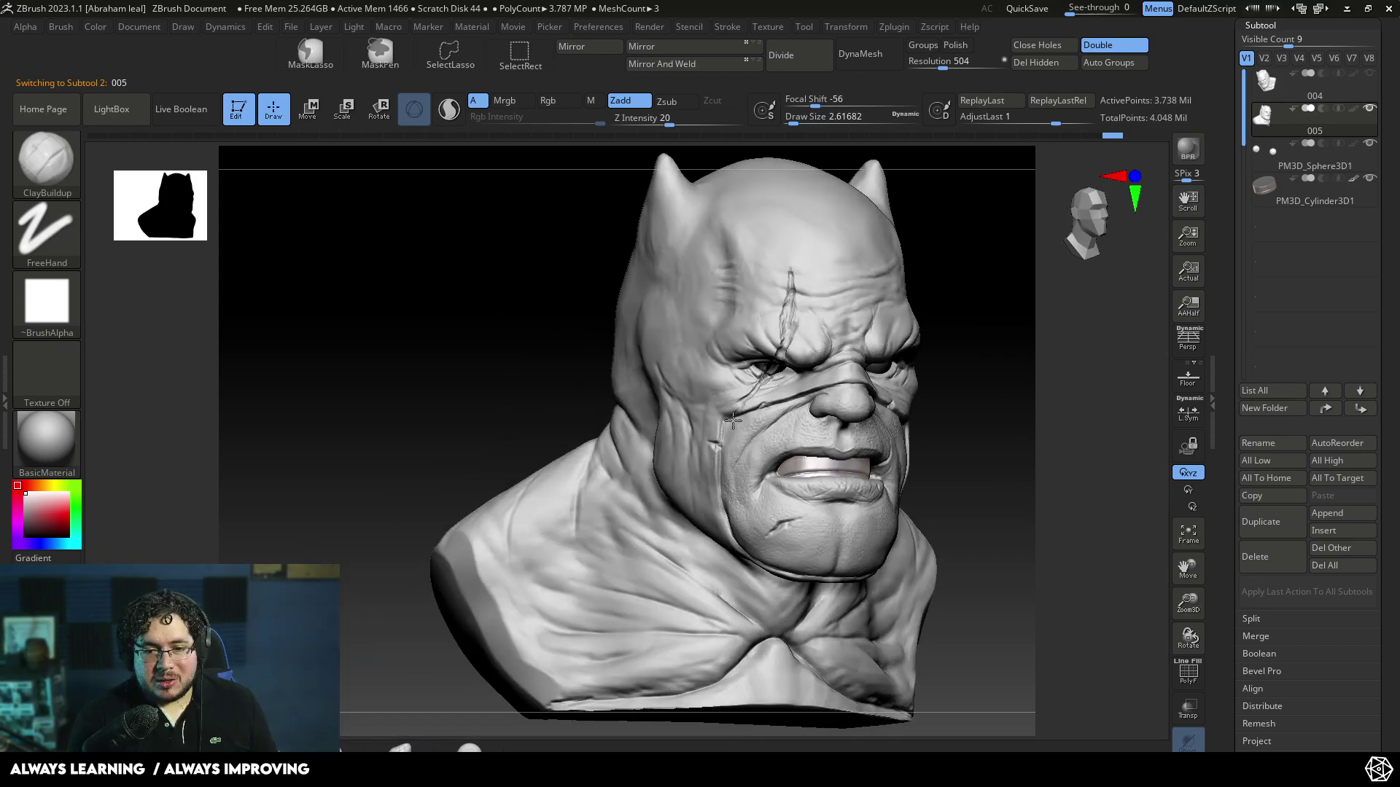
{"action": "key", "text": "f"}
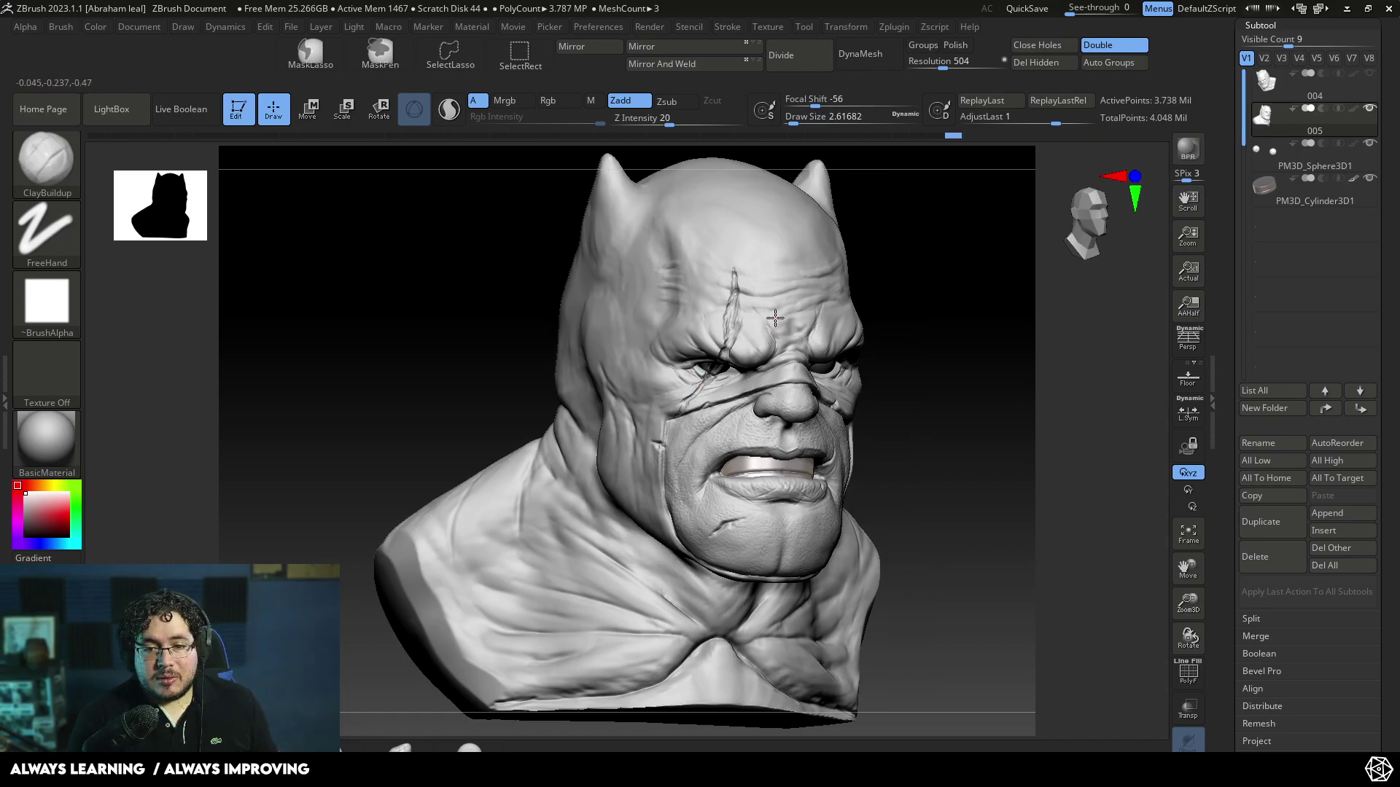
{"action": "key", "text": "space"}
{"action": "left_click_drag", "start_coordinate": [703, 388], "coordinate": [709, 388]}
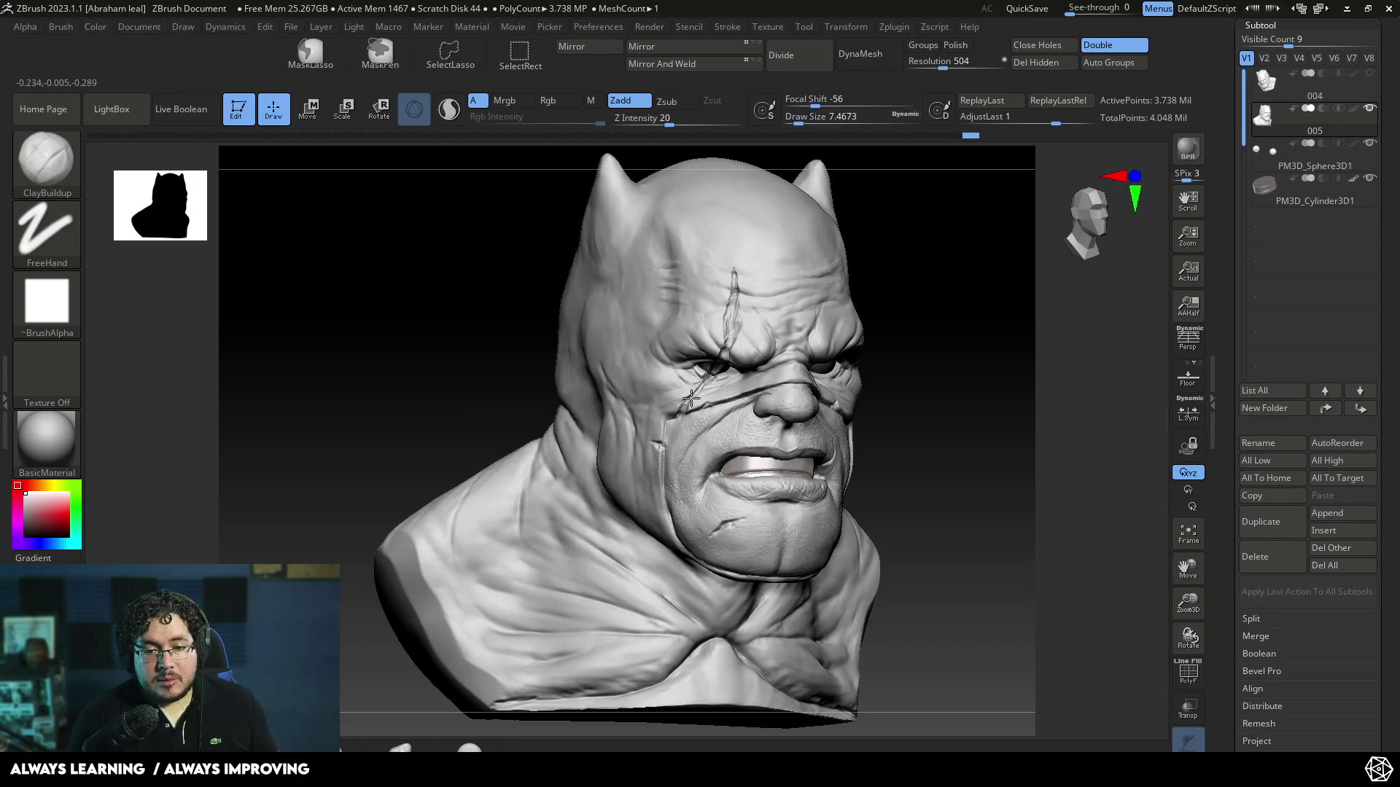
{"action": "key", "text": "b"}
{"action": "key", "text": "d"}
{"action": "key", "text": "s"}
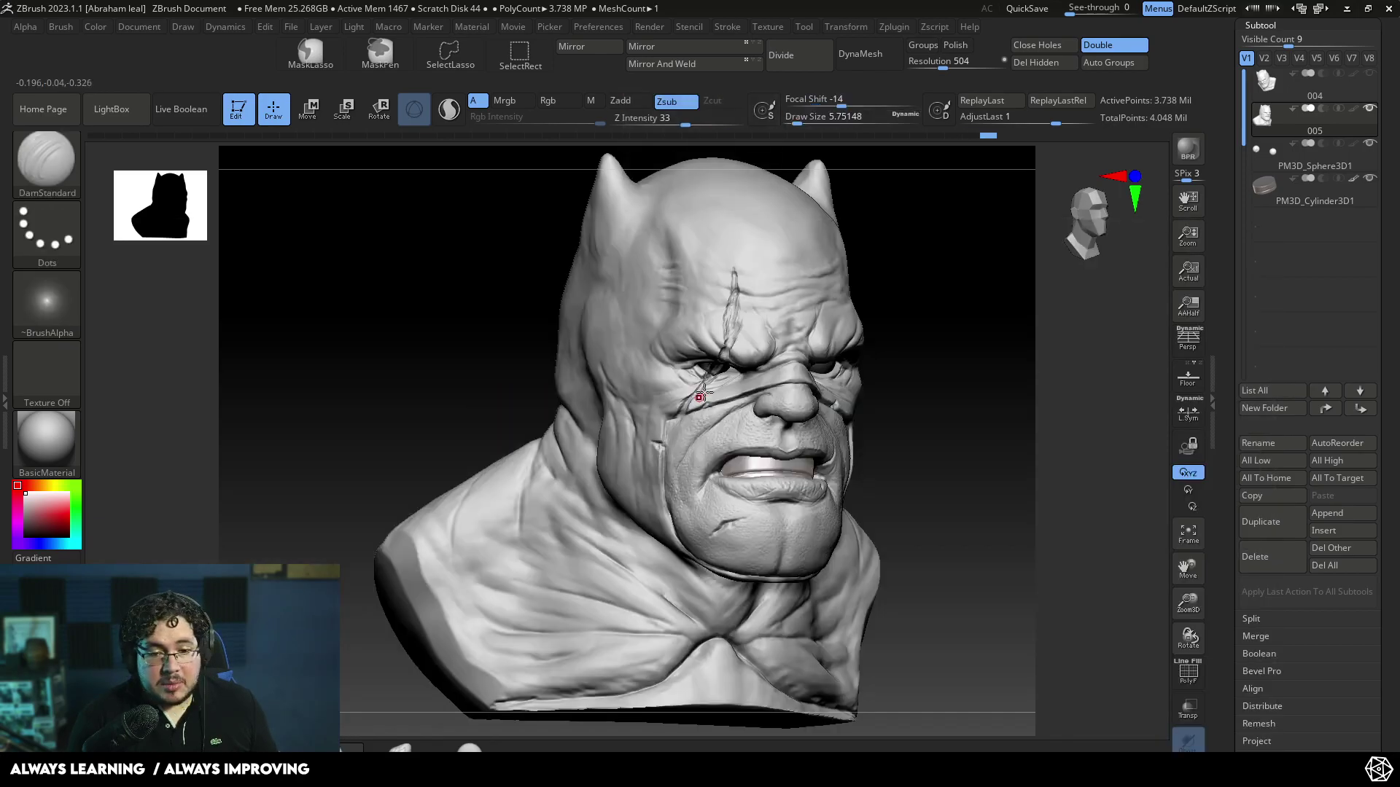
{"action": "left_click_drag", "start_coordinate": [867, 288], "coordinate": [887, 284]}
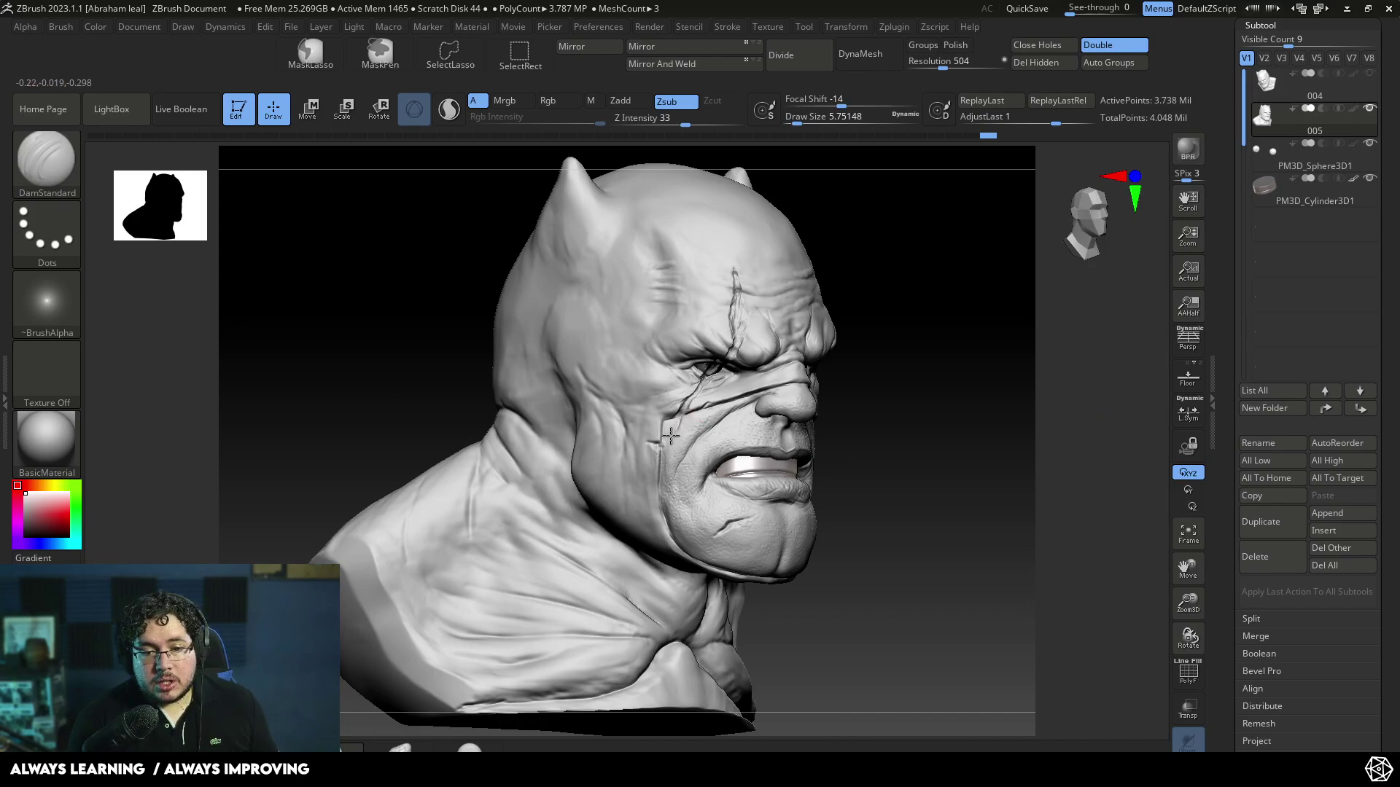
{"action": "right_click_drag", "start_coordinate": [738, 339], "coordinate": [728, 296]}
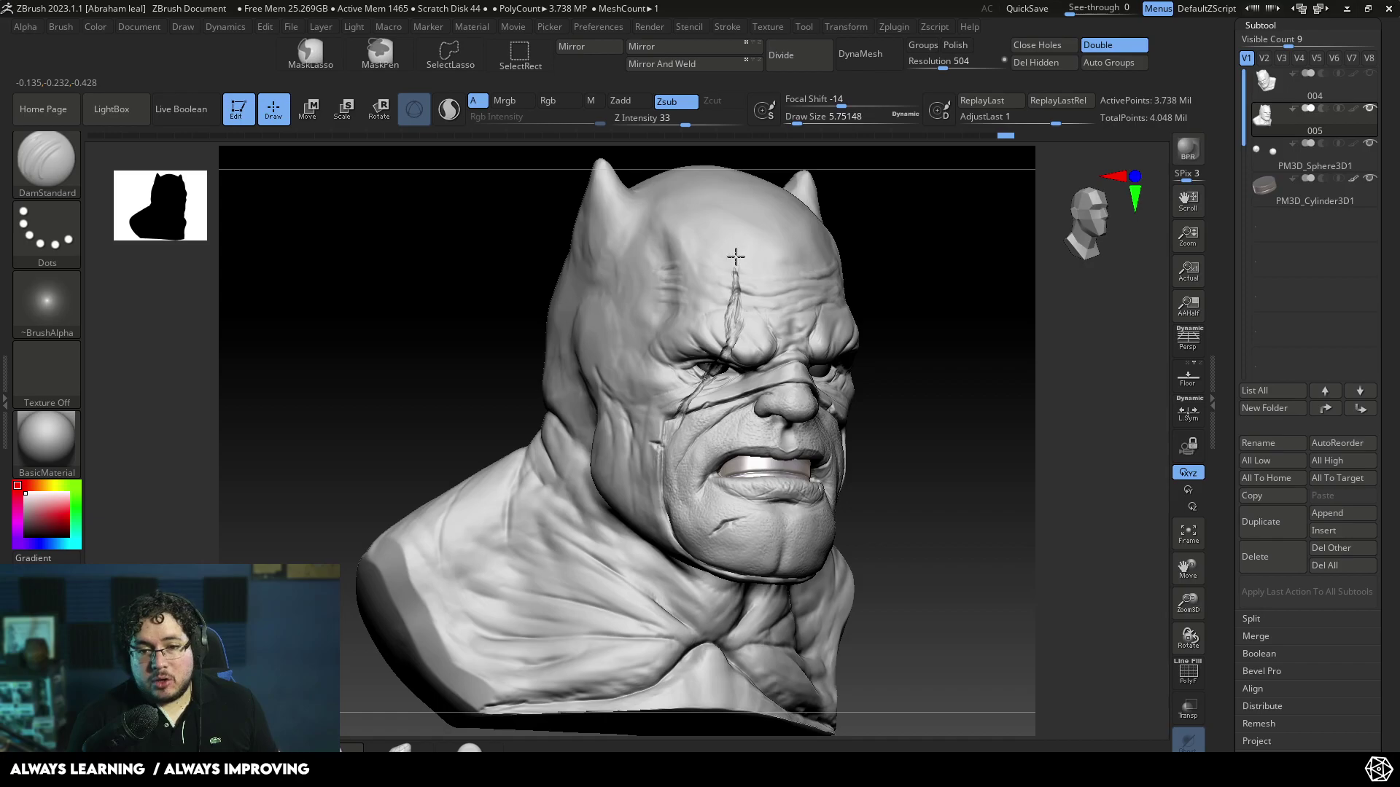
{"action": "left_click_drag", "start_coordinate": [735, 258], "coordinate": [736, 254]}
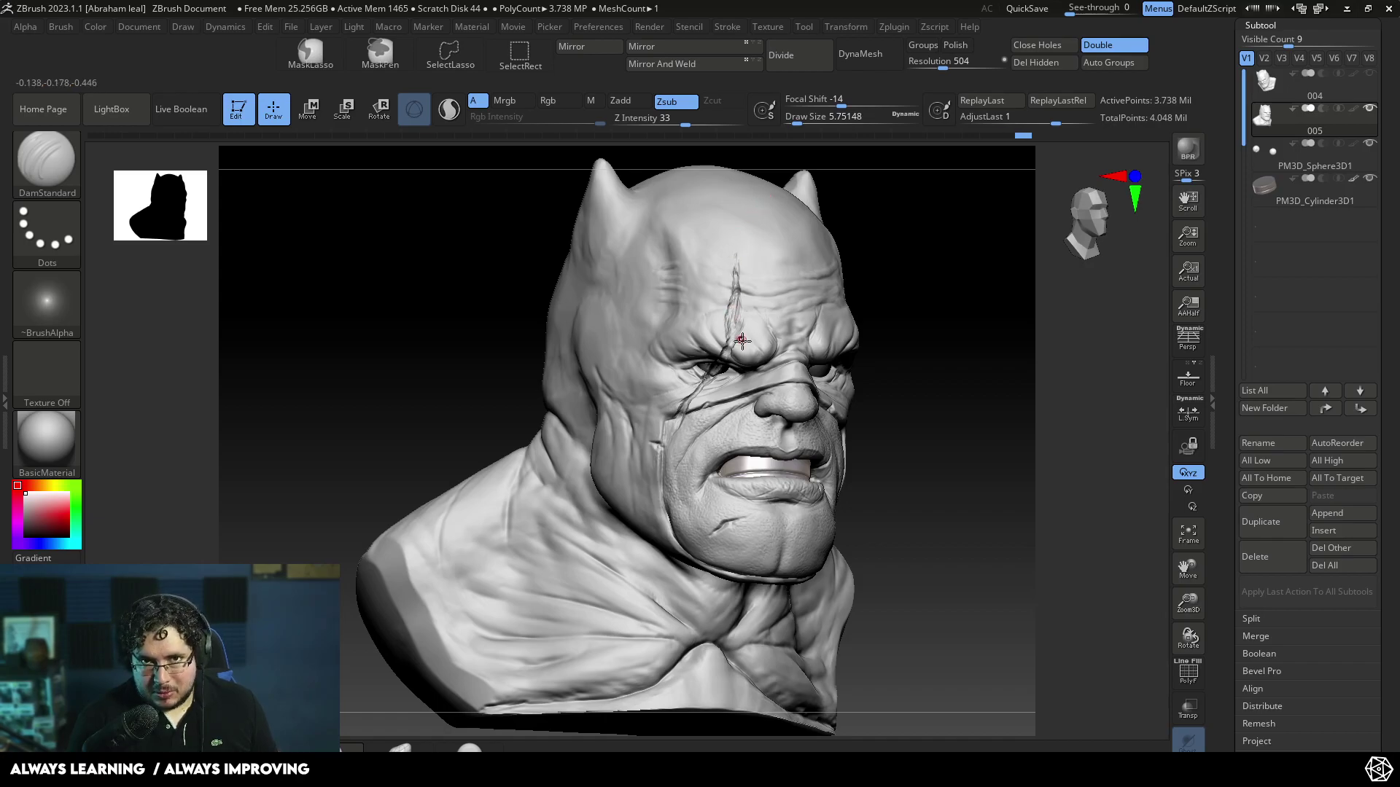
{"action": "left_click_drag", "start_coordinate": [676, 429], "coordinate": [669, 443]}
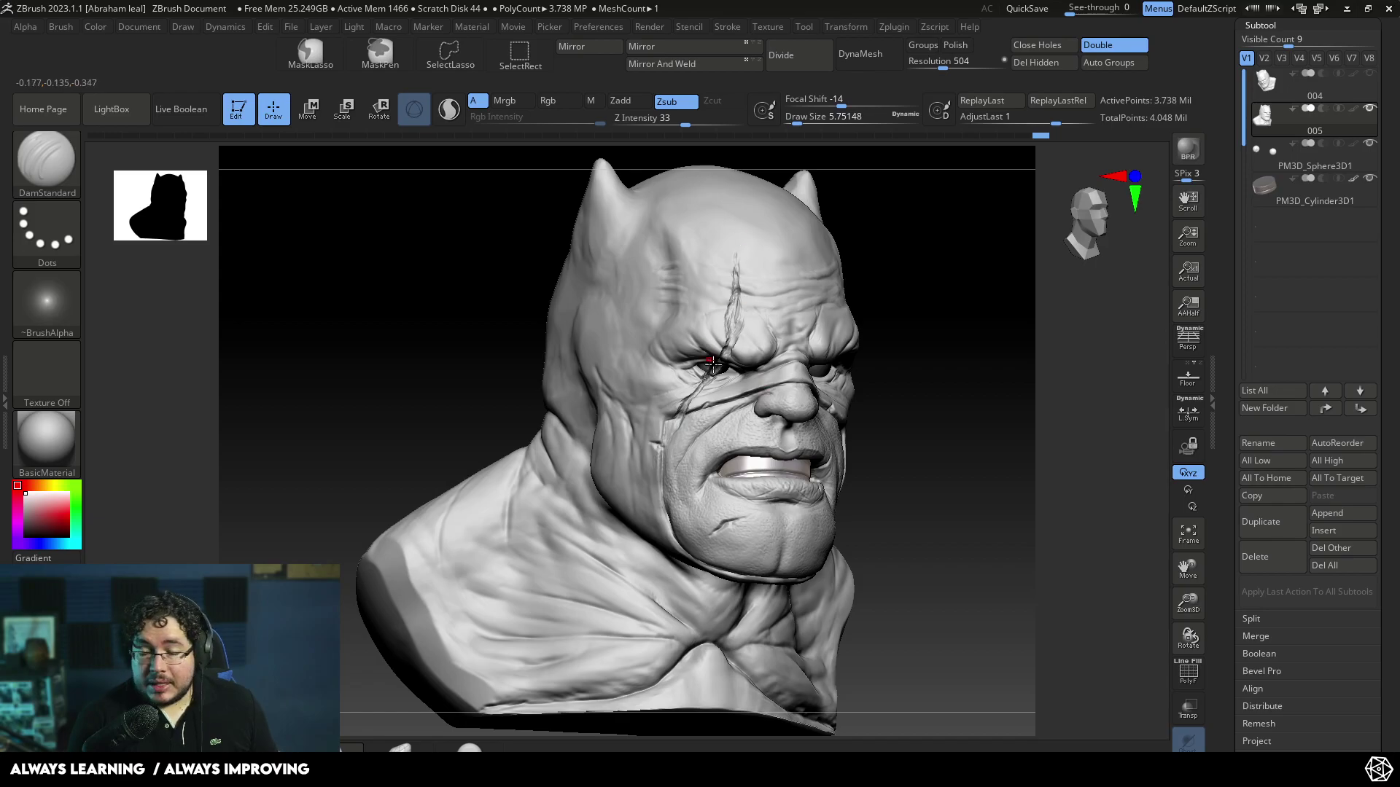
- Touch up the scar where it crosses the right brow and eye with DamStandard, checking it from several angles
{"action": "right_click_drag", "start_coordinate": [922, 284], "coordinate": [887, 287], "text": "shift"}
{"action": "right_click_drag", "start_coordinate": [606, 353], "coordinate": [685, 339]}
{"action": "right_click_drag", "start_coordinate": [897, 274], "coordinate": [703, 294]}
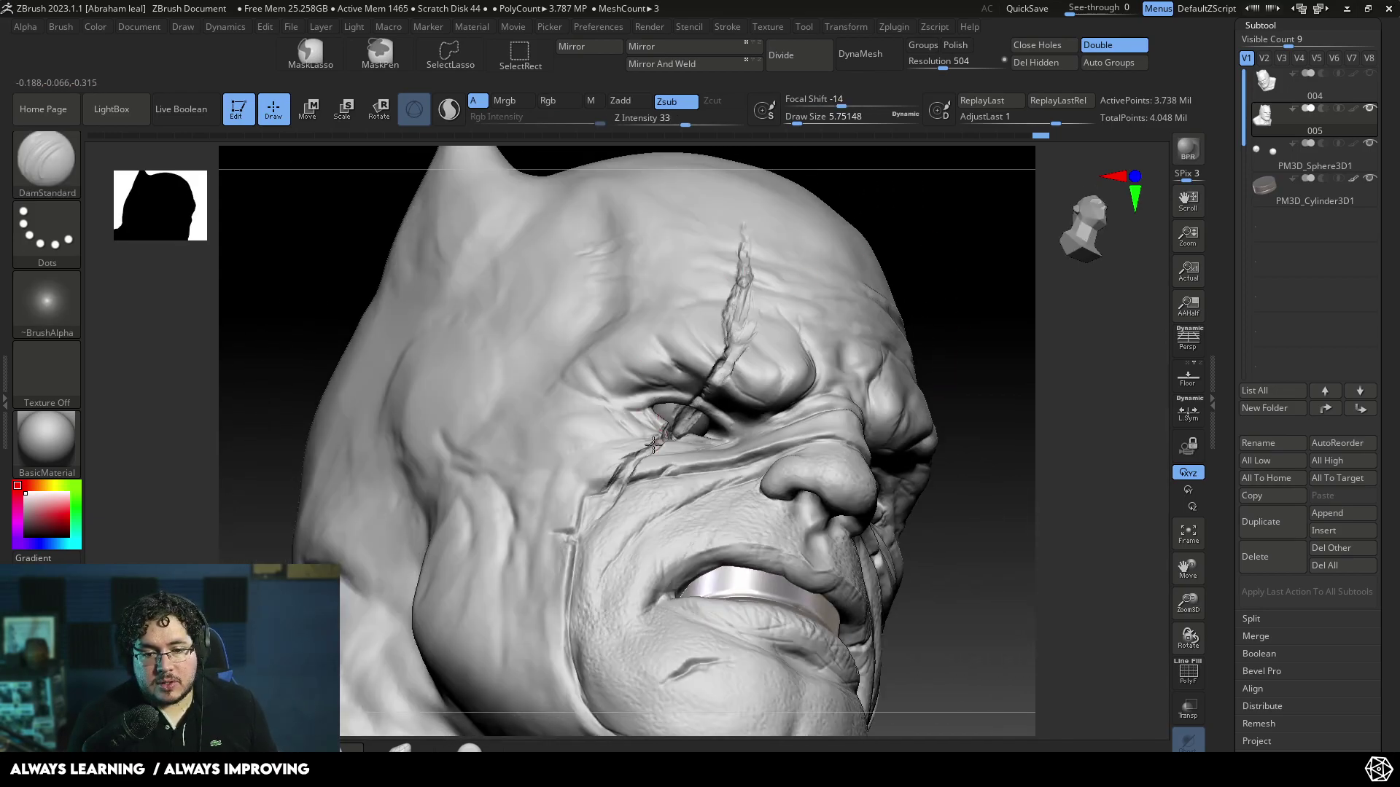
{"action": "right_click_drag", "start_coordinate": [1031, 271], "coordinate": [949, 309], "text": "ctrl"}
{"action": "right_click_drag", "start_coordinate": [949, 309], "coordinate": [1017, 326], "text": "shift"}
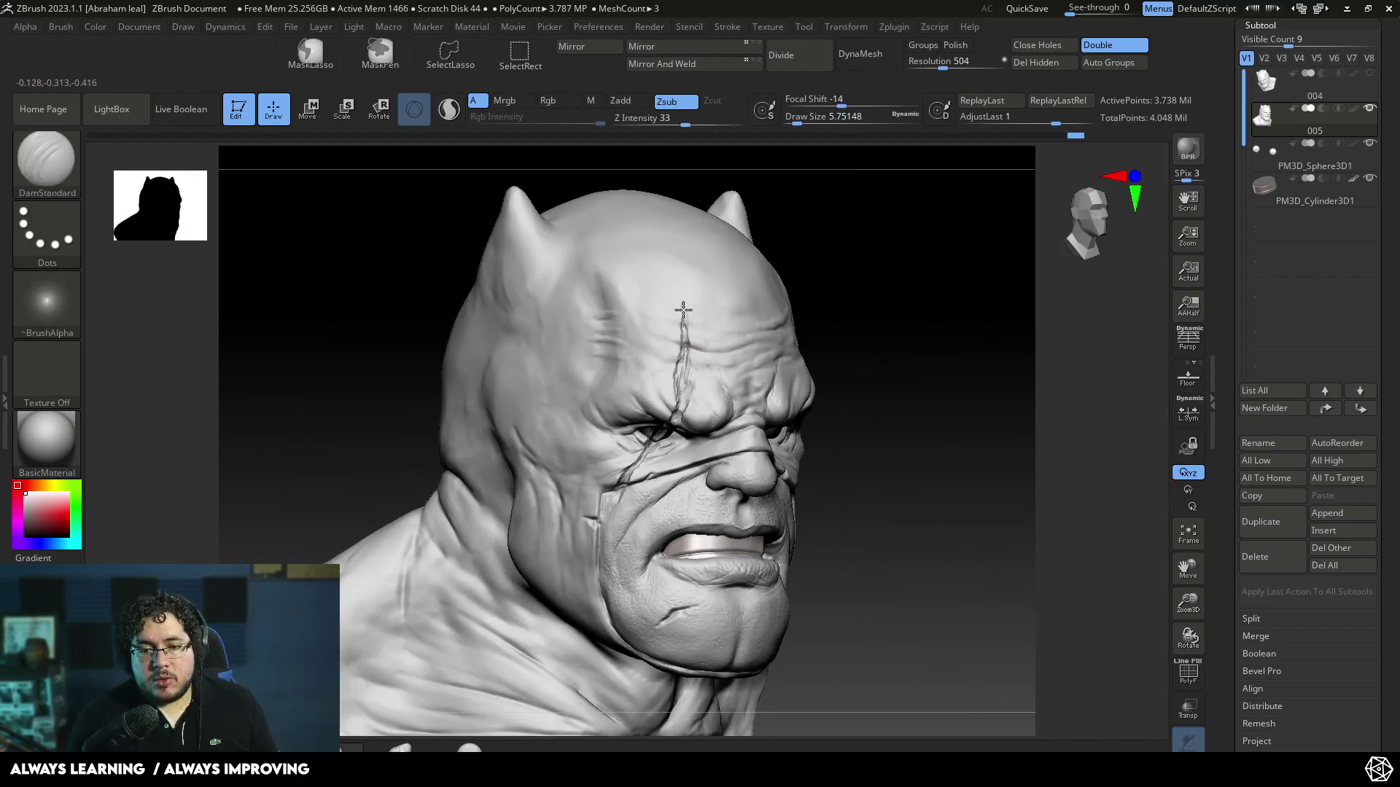
{"action": "left_click_drag", "start_coordinate": [676, 421], "coordinate": [650, 474]}
{"action": "right_click_drag", "start_coordinate": [908, 319], "coordinate": [855, 357], "text": "ctrl"}
{"action": "right_click_drag", "start_coordinate": [855, 358], "coordinate": [843, 365], "text": "shift"}
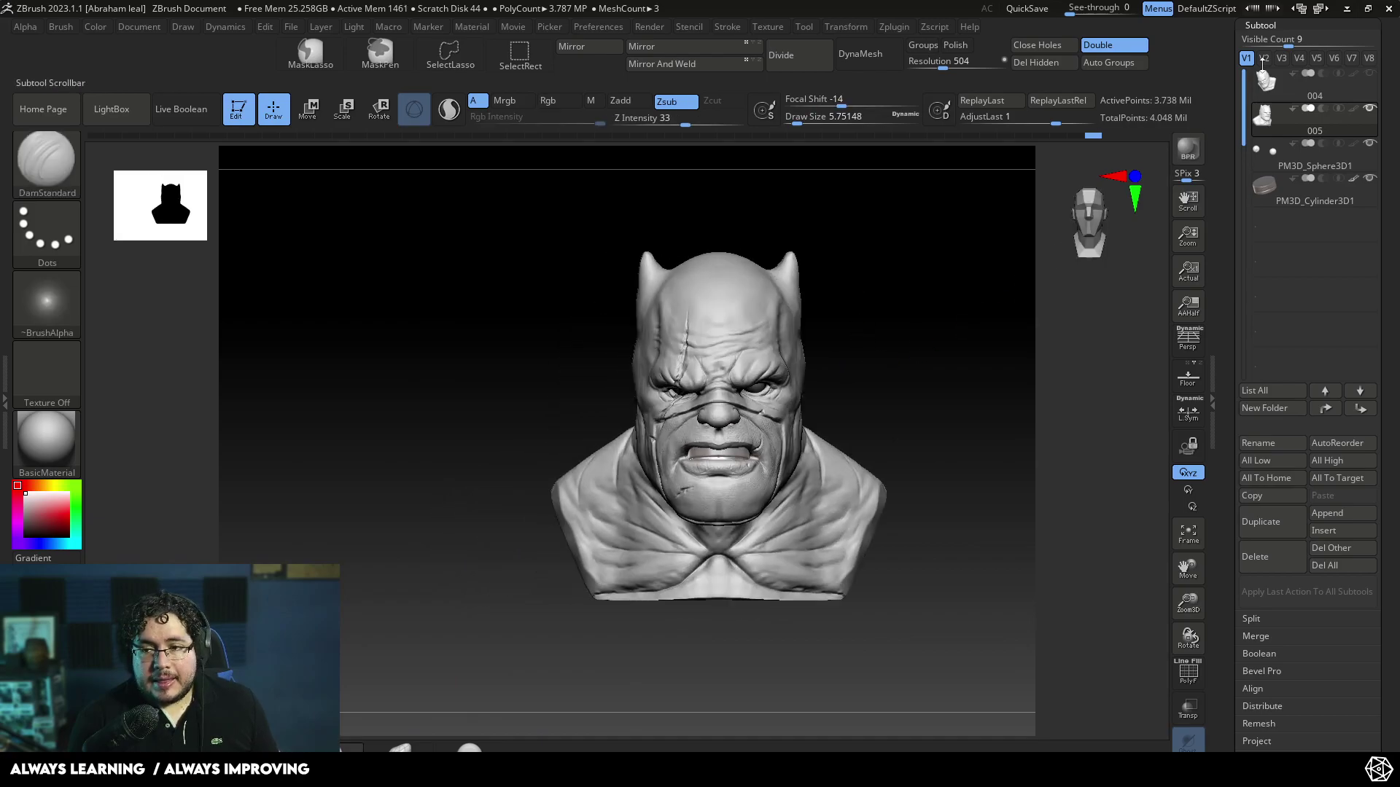
- Fade the bust's scar layer to an intensity of about 0 and back to 1 to compare the face with and without it
{"action": "scroll", "coordinate": [1305, 474], "scroll_direction": "down", "scroll_amount": 5}
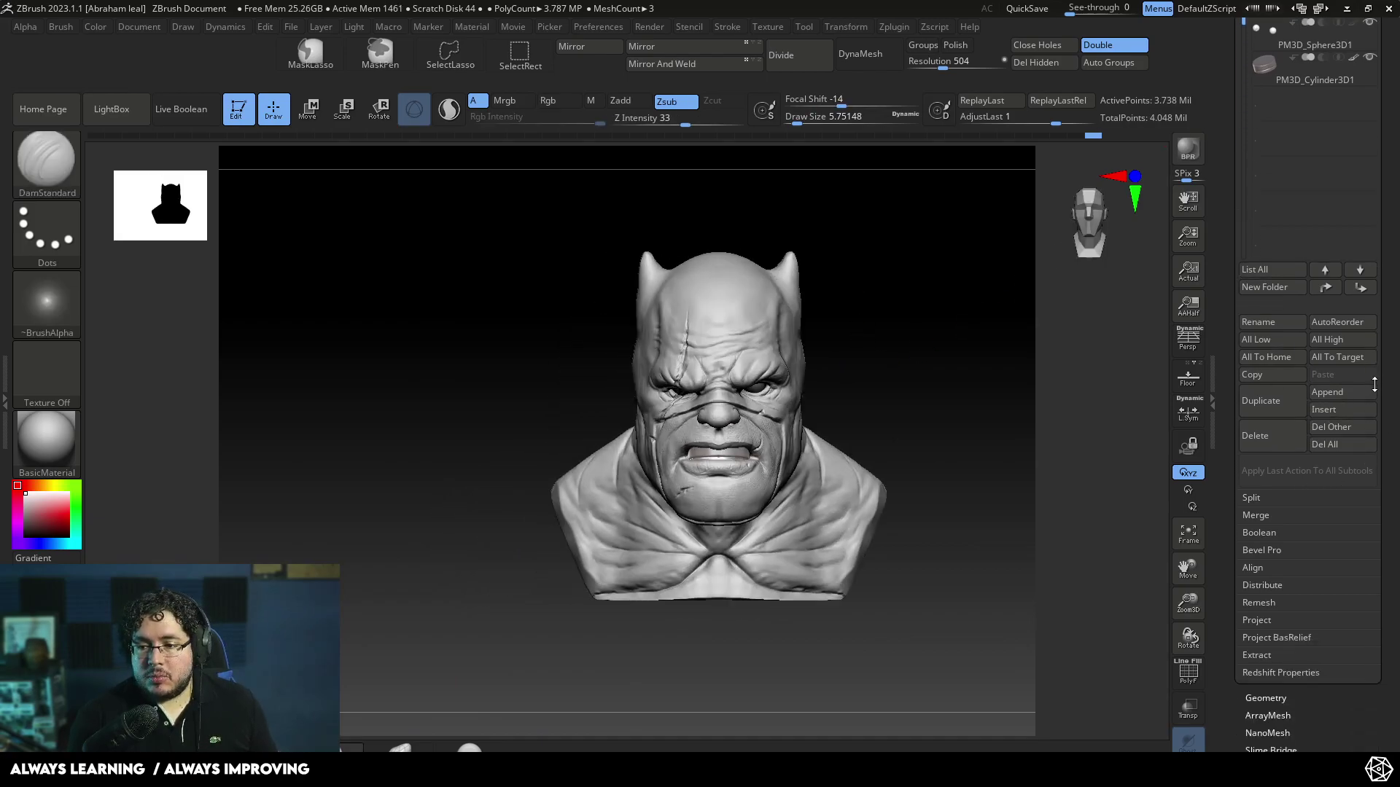
{"action": "left_click", "coordinate": [1257, 600]}
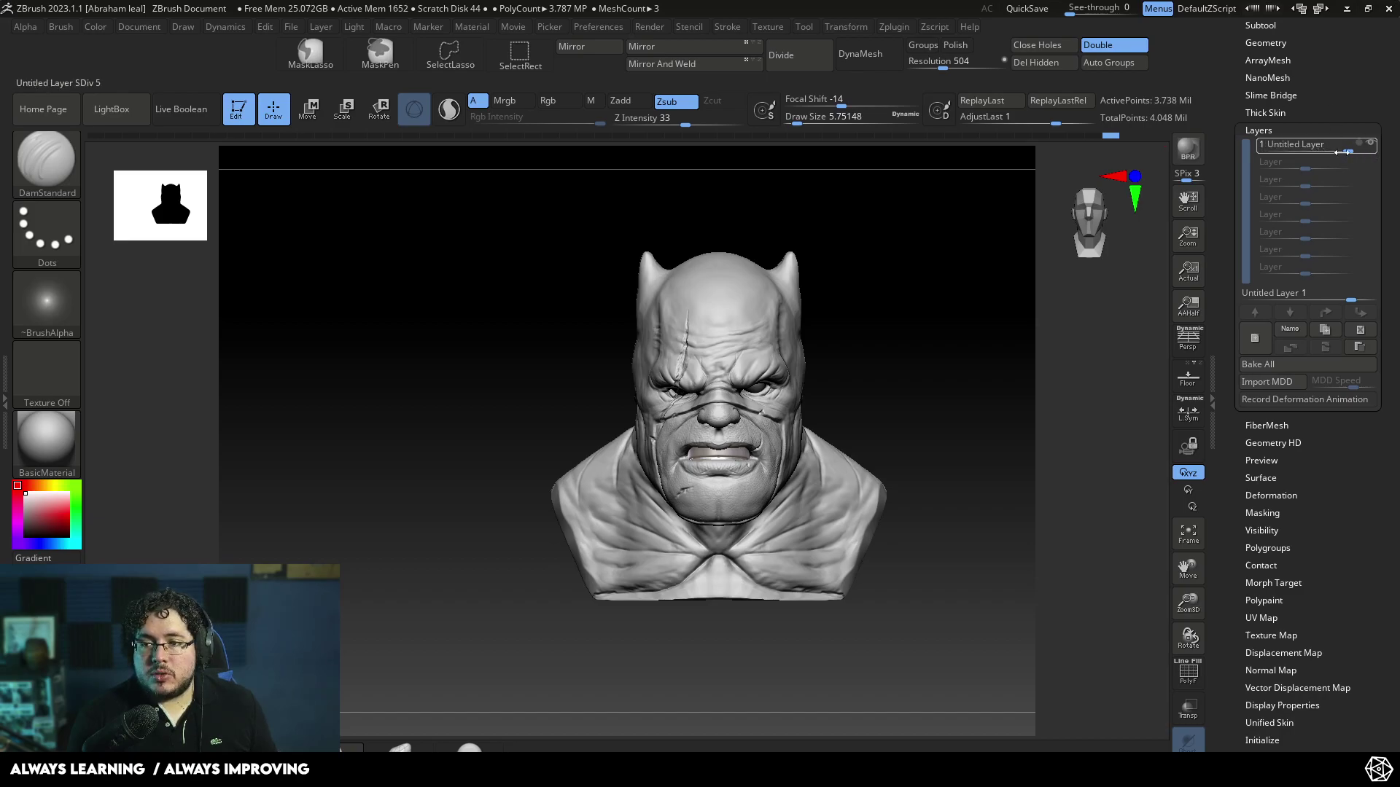
{"action": "left_click_drag", "start_coordinate": [1344, 152], "coordinate": [1325, 148]}
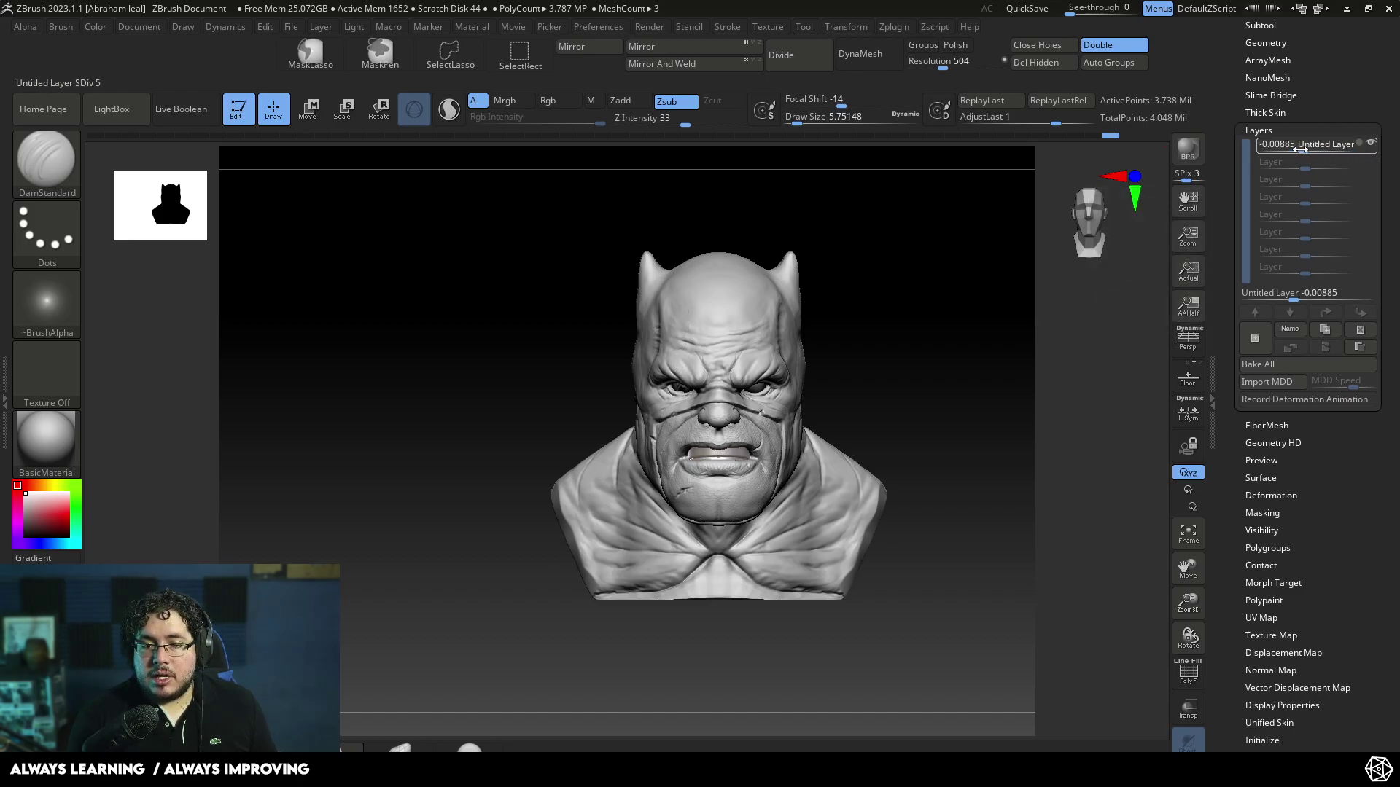
{"action": "left_click_drag", "start_coordinate": [1306, 148], "coordinate": [1304, 148]}
{"action": "right_click_drag", "start_coordinate": [969, 295], "coordinate": [963, 388]}
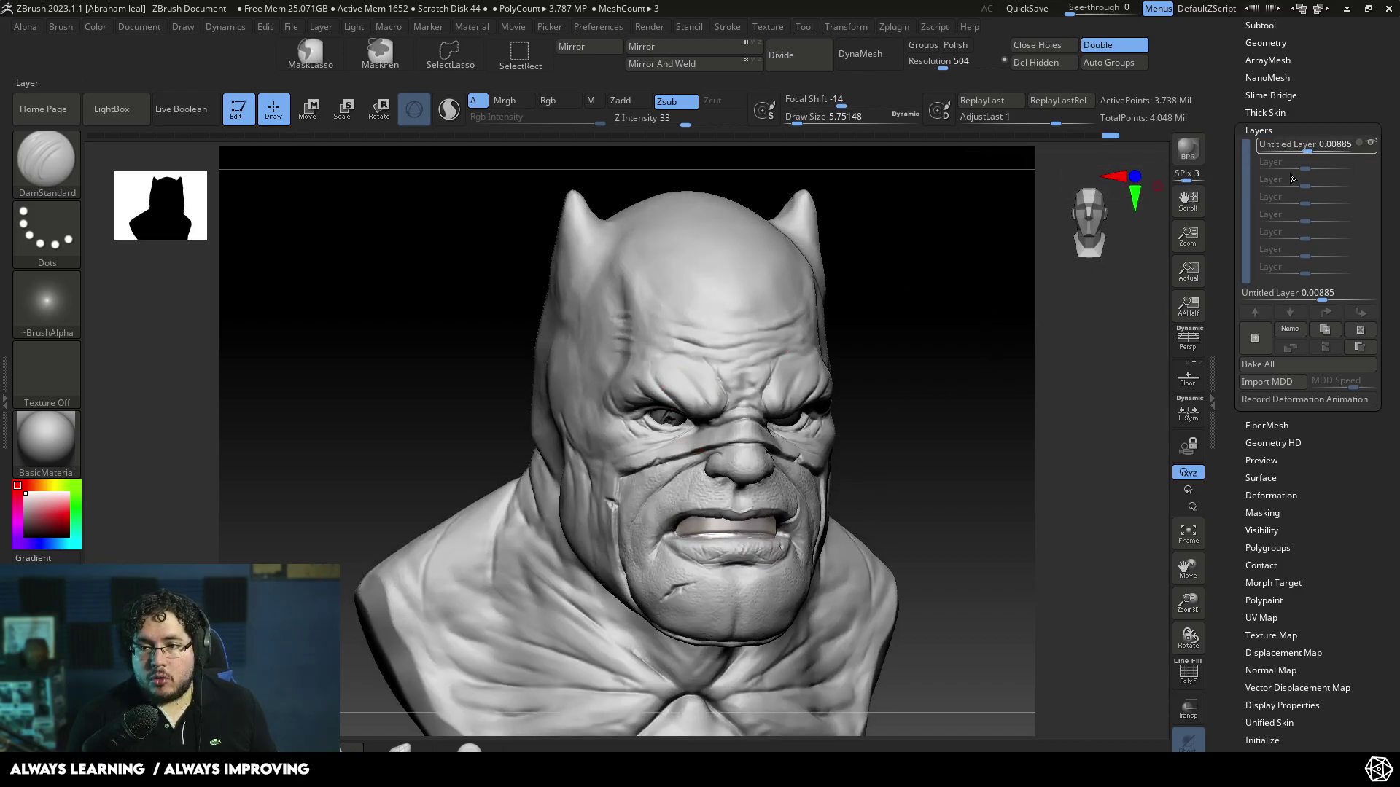
{"action": "left_click_drag", "start_coordinate": [1305, 146], "coordinate": [1350, 144]}
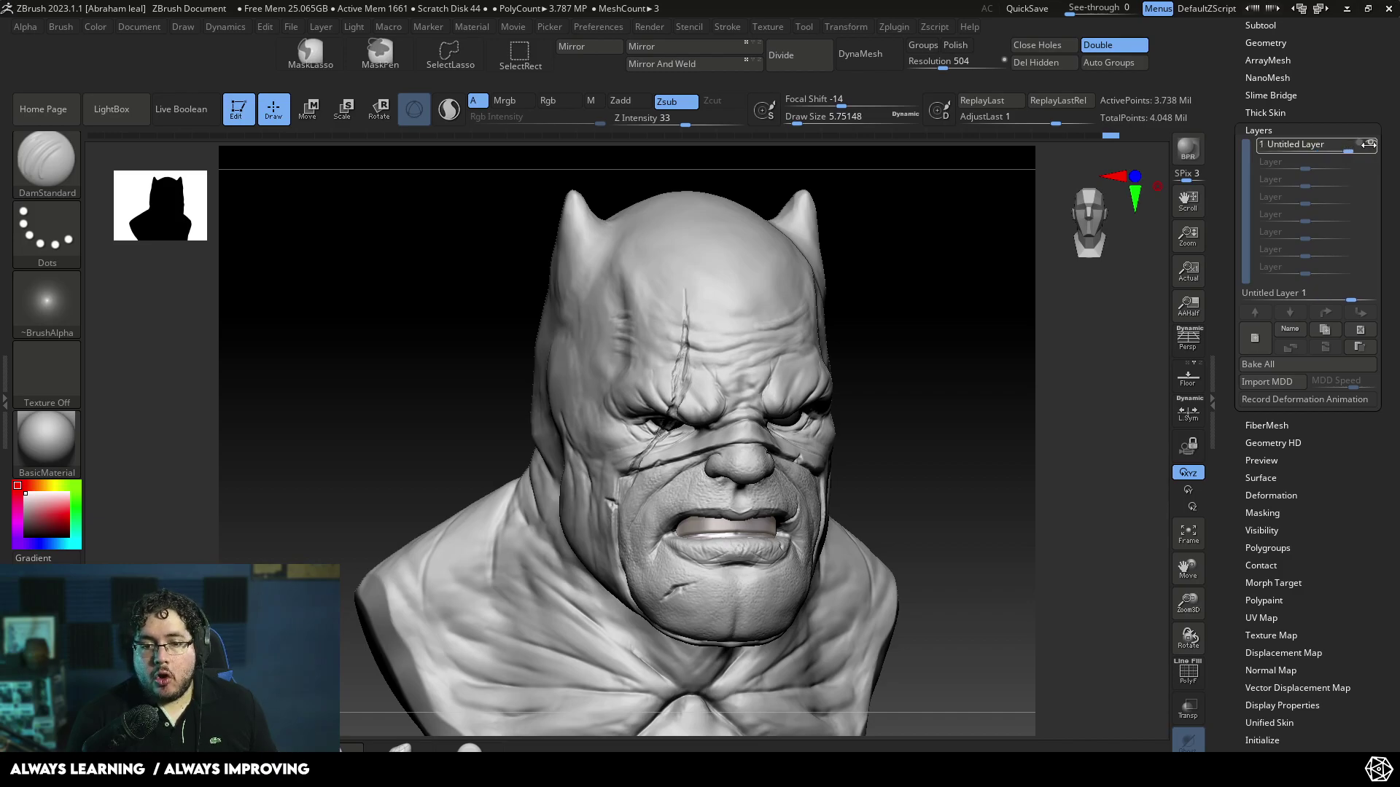
- Choose ClayBuildup with a draw size of about 31 and turn on recording for the scar layer
{"action": "left_click_drag", "start_coordinate": [924, 373], "coordinate": [929, 403]}
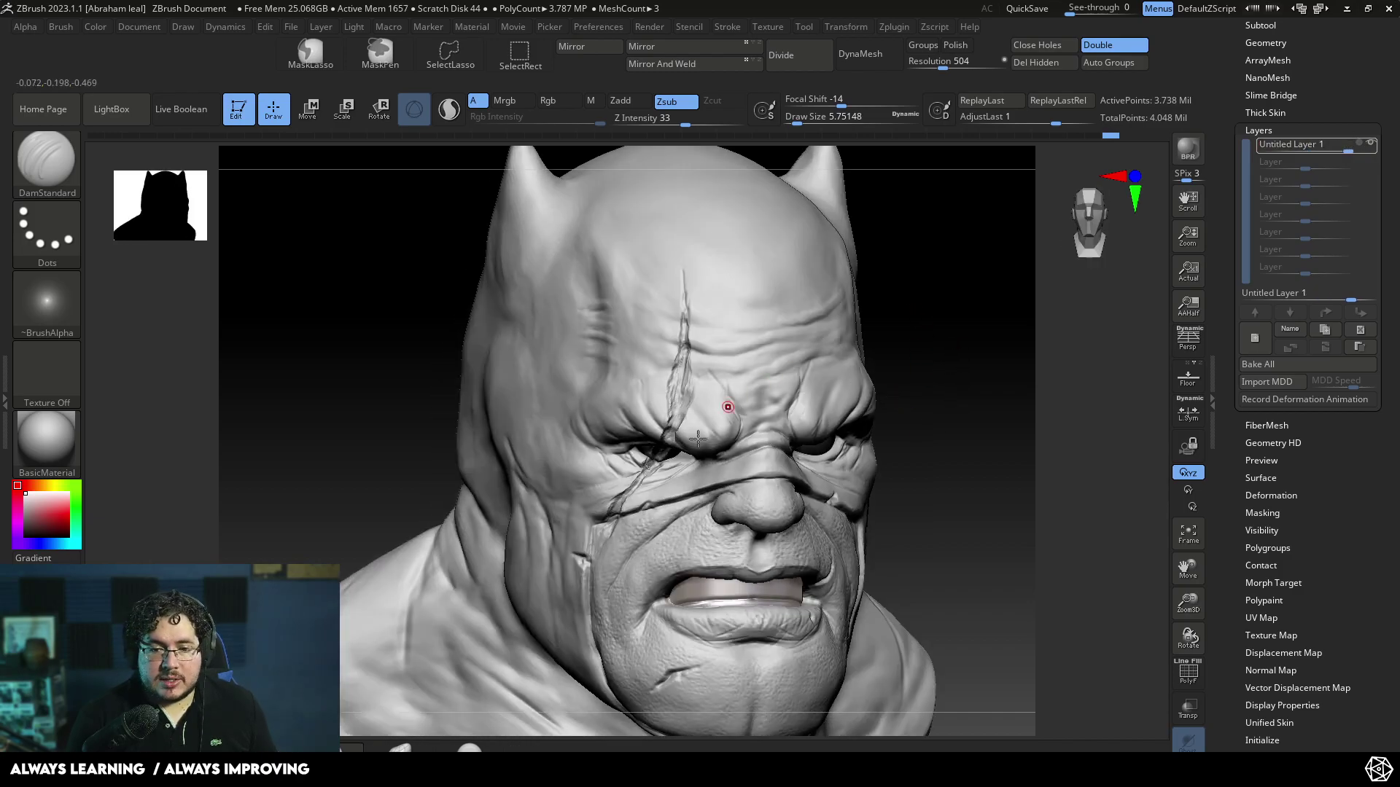
{"action": "key", "text": "b"}
{"action": "key", "text": "c"}
{"action": "key", "text": "b"}
{"action": "key", "text": "space"}
{"action": "left_click_drag", "start_coordinate": [694, 452], "coordinate": [706, 453]}
{"action": "key", "text": "space"}
{"action": "left_click_drag", "start_coordinate": [823, 357], "coordinate": [831, 356]}
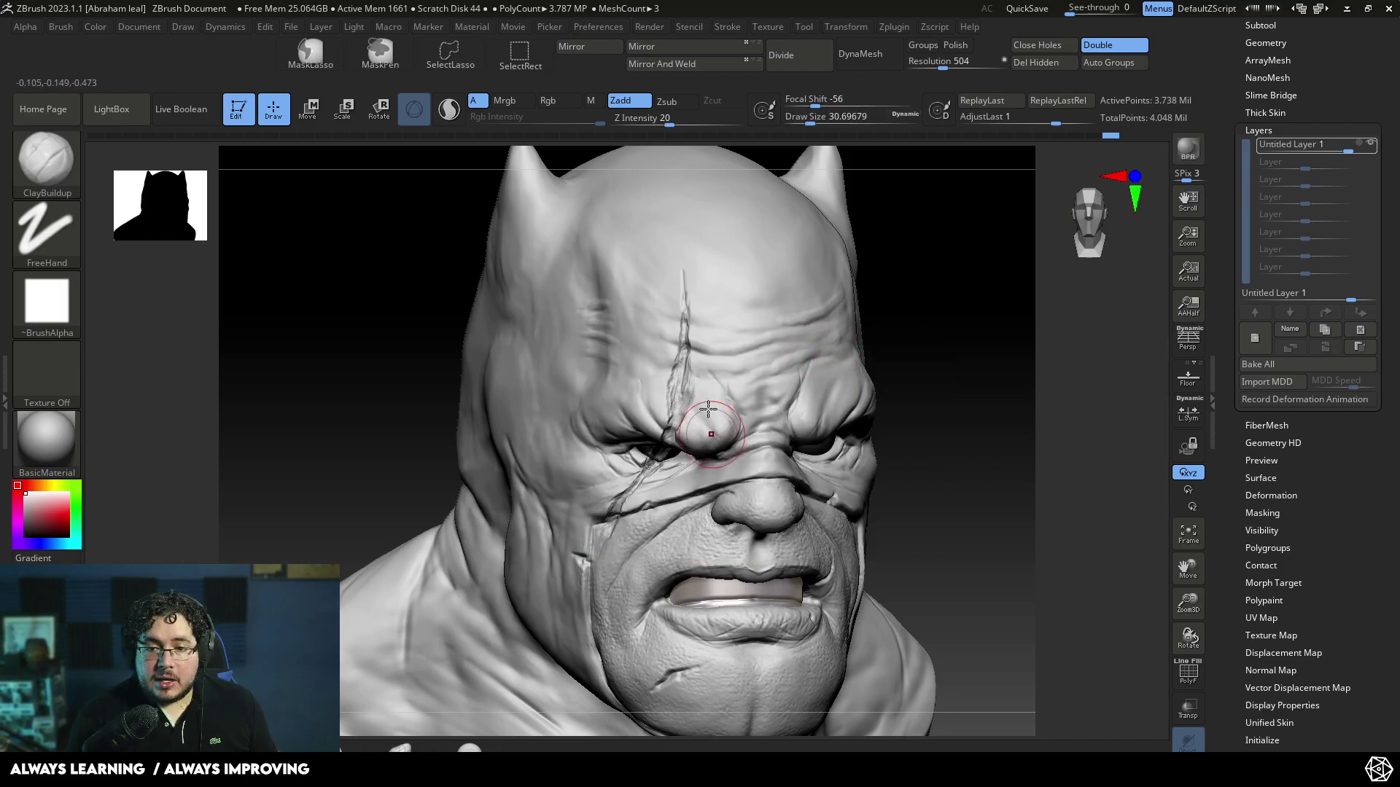
{"action": "left_click", "coordinate": [1362, 148]}
{"action": "left_click", "coordinate": [1361, 148]}
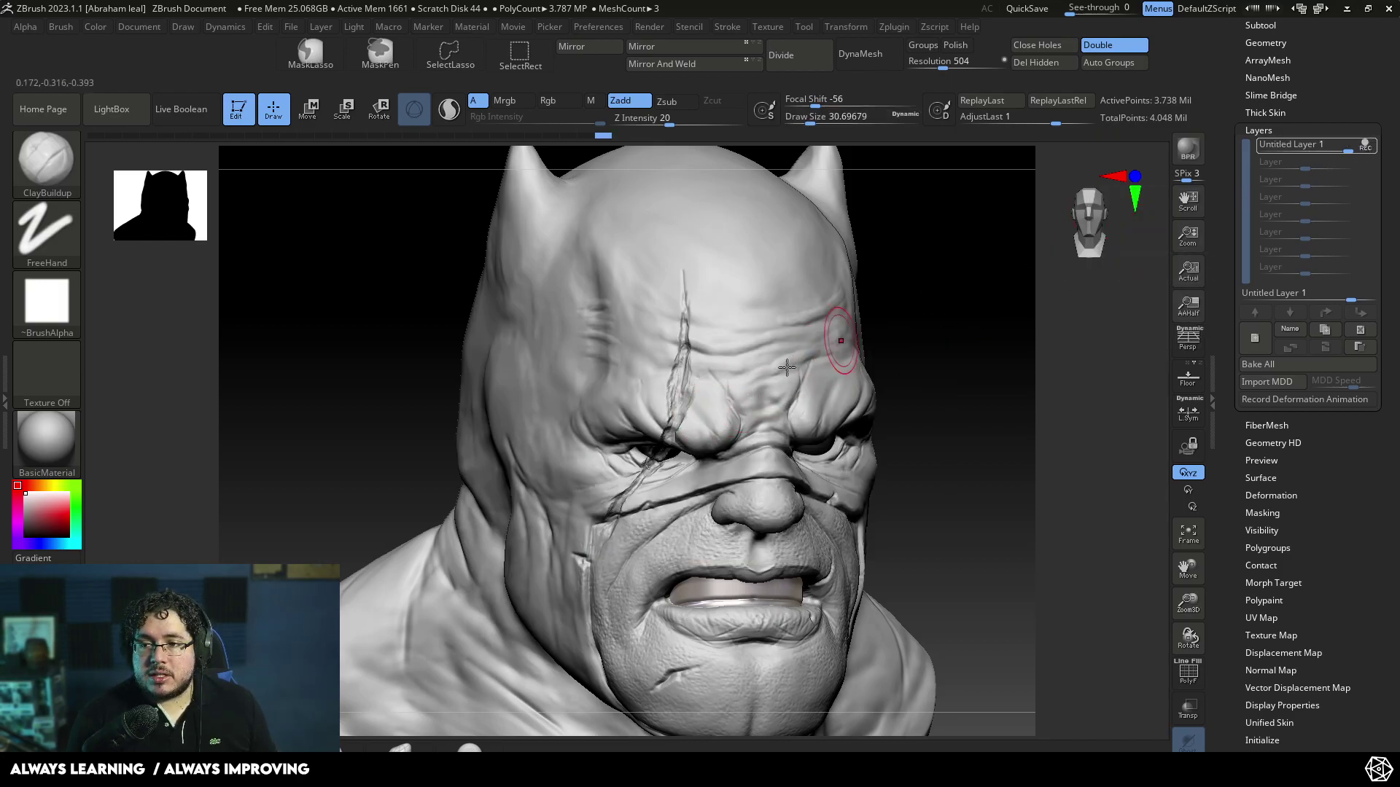
- Build up the skin beside the scar on the right brow with ClayBuildup at a draw size of about 20
{"action": "key", "text": "space"}
{"action": "mouse_move", "coordinate": [696, 410]}
{"action": "left_mouse_down"}
{"action": "mouse_move", "coordinate": [681, 412]}
{"action": "mouse_move", "coordinate": [707, 405]}
{"action": "left_mouse_up"}
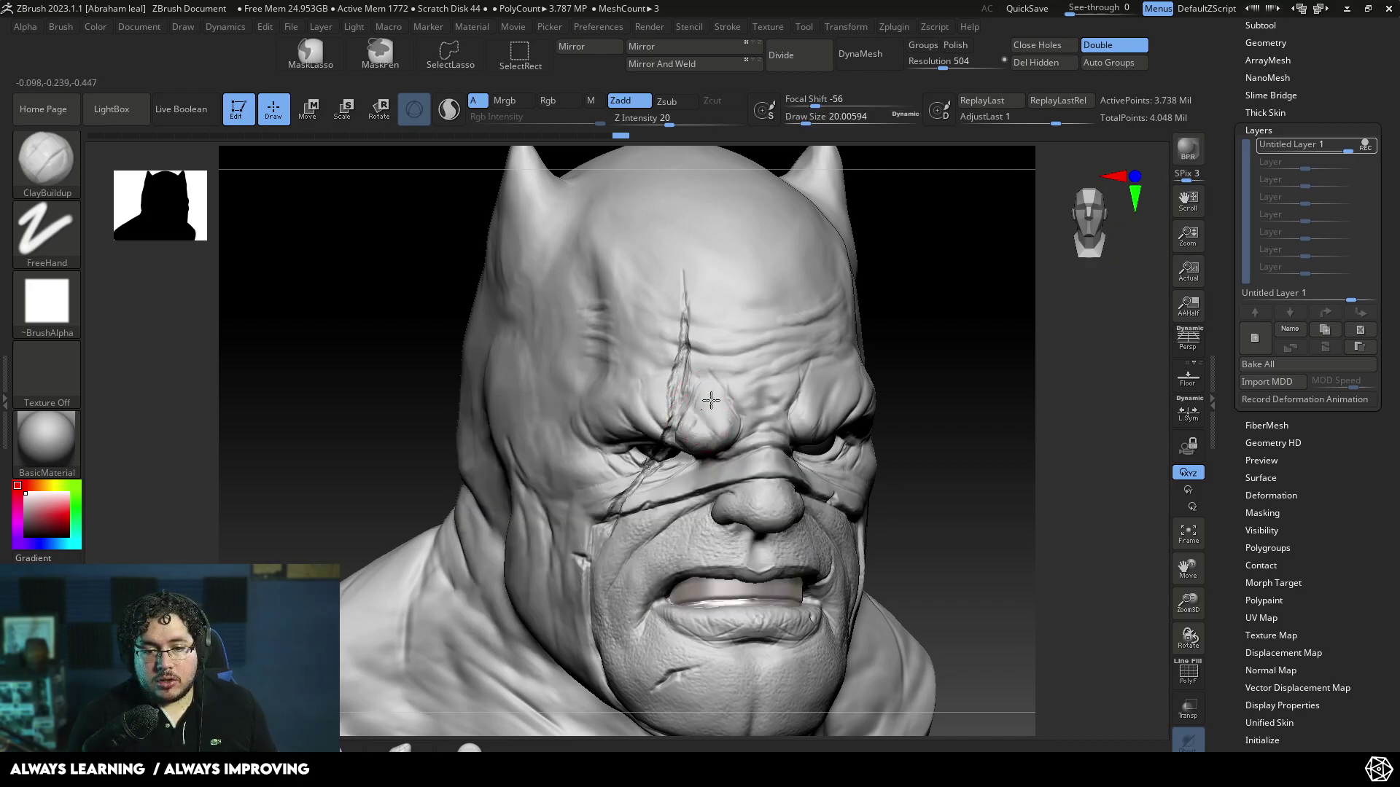
{"action": "key", "text": "f"}
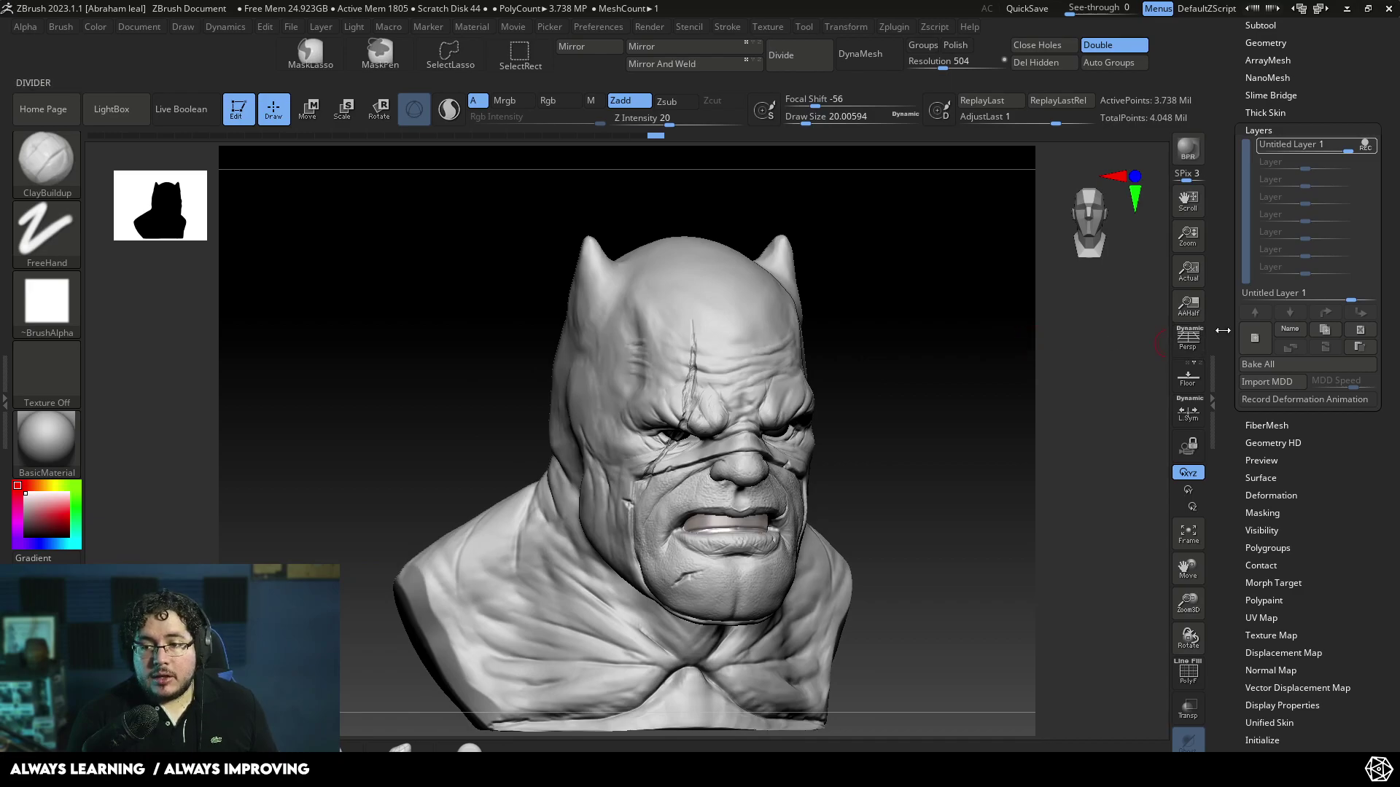
- Add a second layer to the bust and select the DamStandard brush
{"action": "left_click", "coordinate": [1254, 338]}
{"action": "left_click_drag", "start_coordinate": [1021, 387], "coordinate": [969, 338], "text": "shift"}
{"action": "key", "text": "b"}
{"action": "key", "text": "d"}
{"action": "key", "text": "s"}
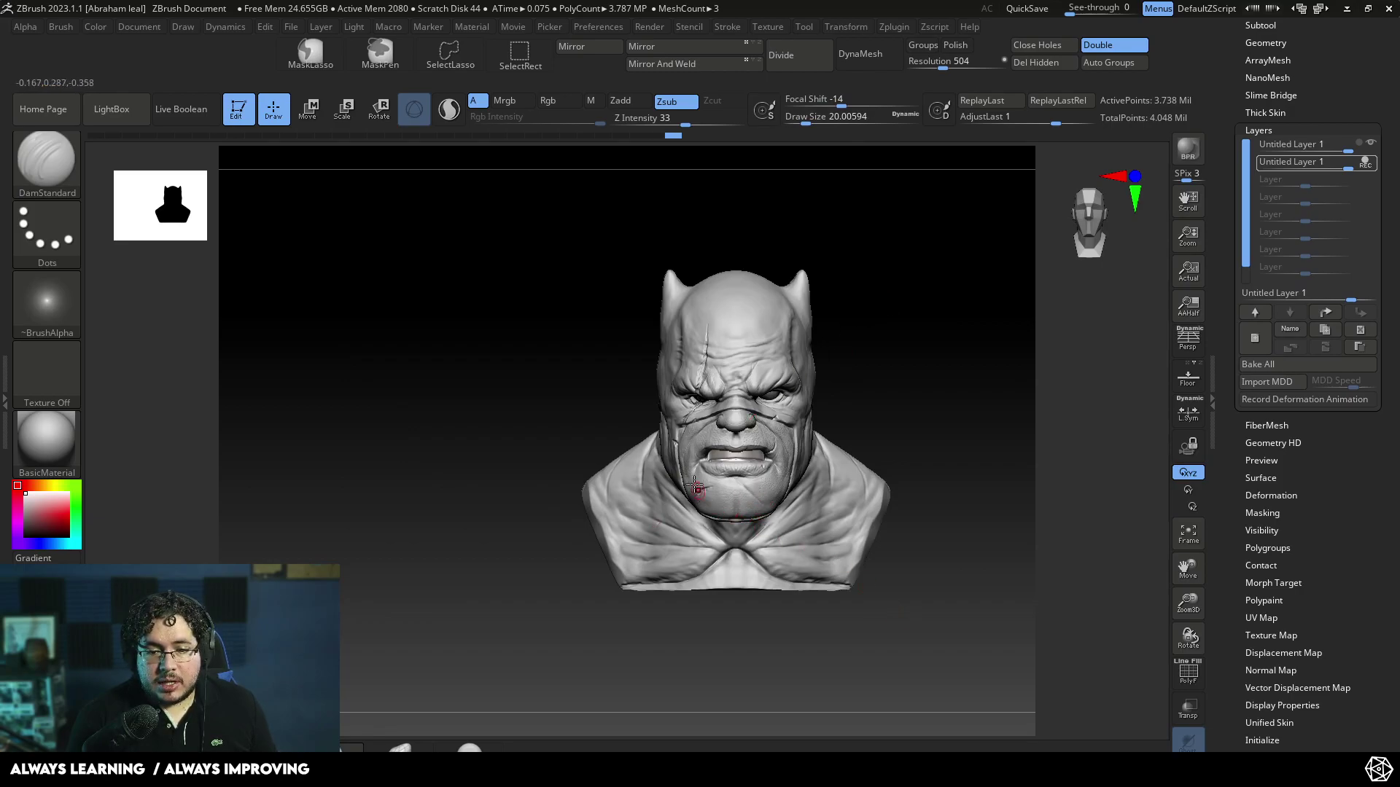
- Carve extra scratches across the chin, forehead, crown and side of the head with DamStandard at a draw size of about 20
{"action": "mouse_move", "coordinate": [742, 336]}
{"action": "right_mouse_down"}
{"action": "mouse_move", "coordinate": [881, 416]}
{"action": "mouse_move", "coordinate": [844, 392]}
{"action": "right_mouse_up"}
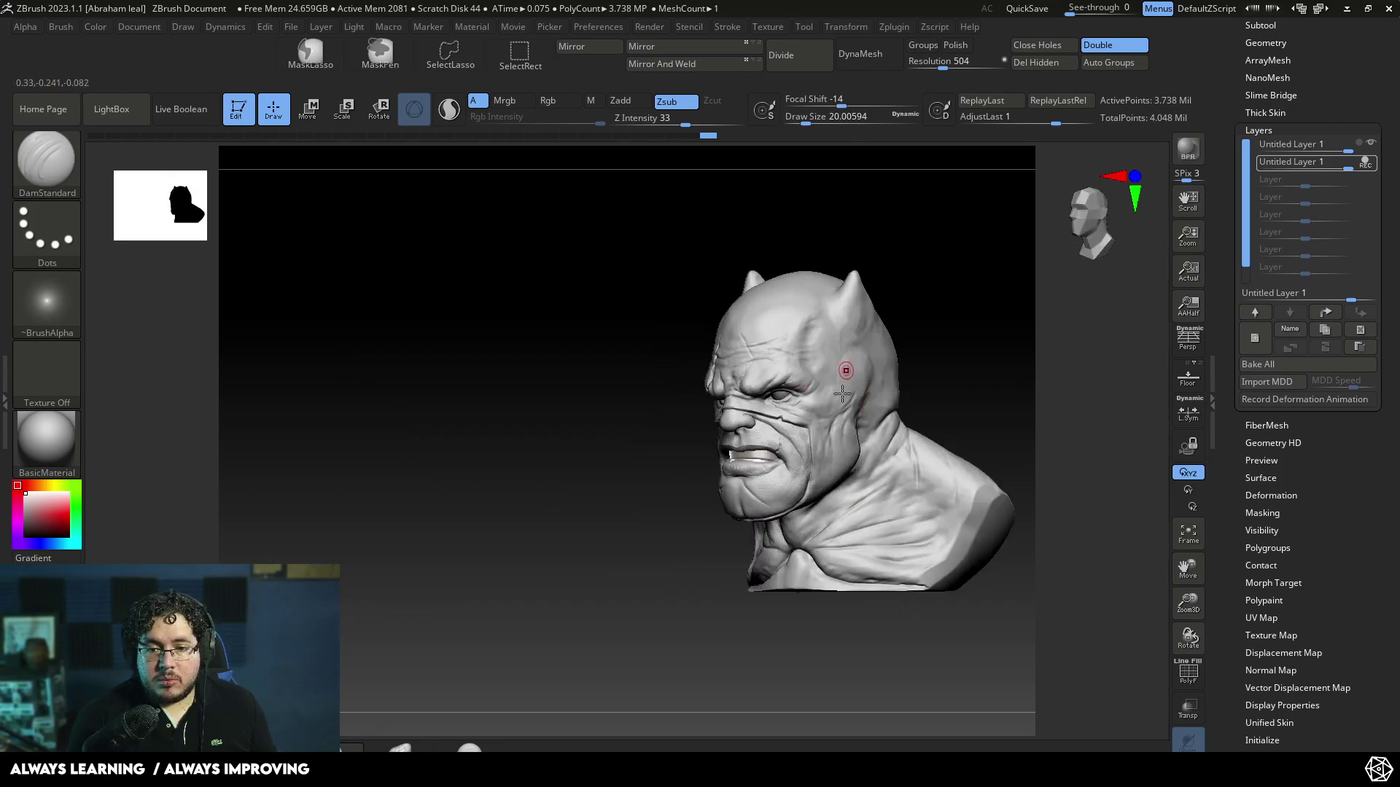
{"action": "right_click_drag", "start_coordinate": [1022, 600], "coordinate": [928, 470]}
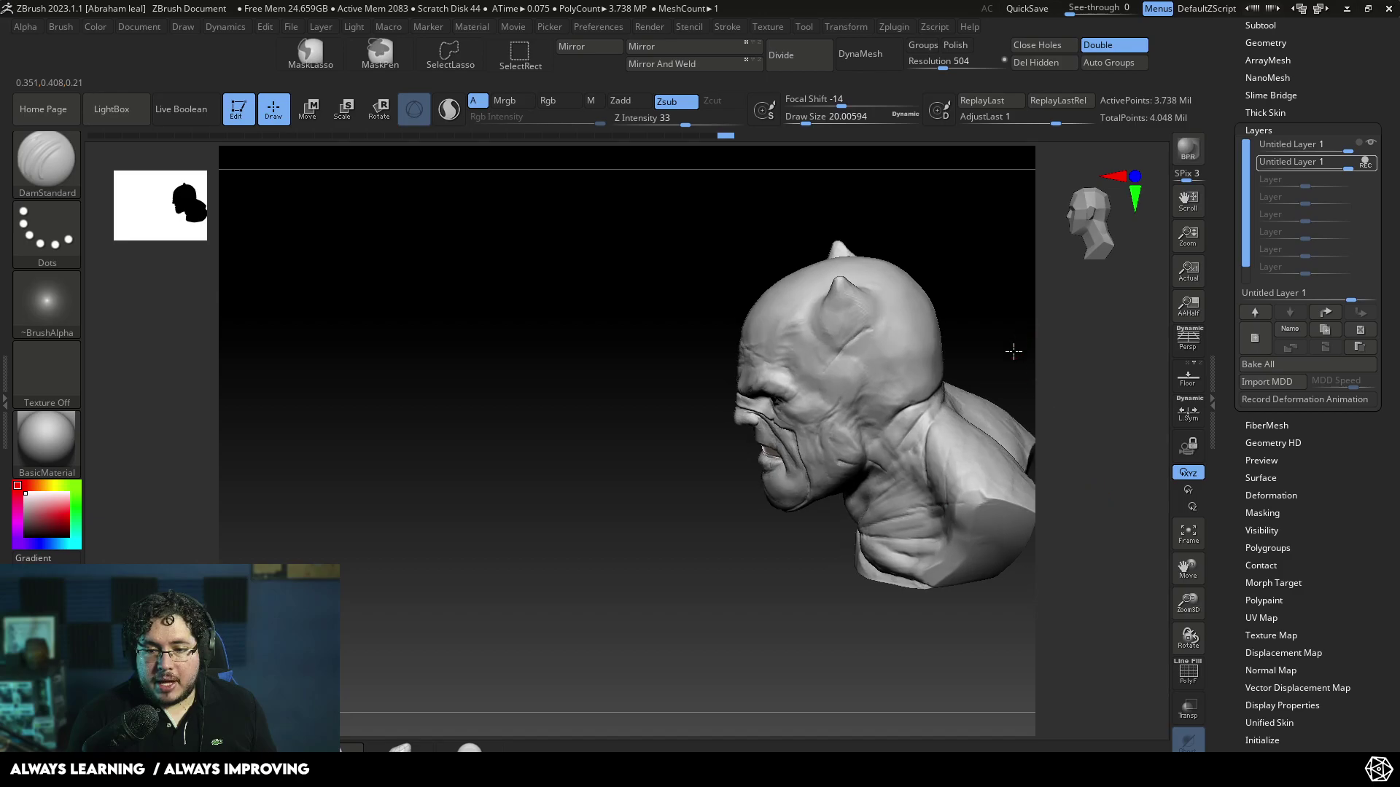
{"action": "right_click_drag", "start_coordinate": [1015, 344], "coordinate": [970, 467]}
{"action": "left_click_drag", "start_coordinate": [890, 307], "coordinate": [872, 343]}
{"action": "mouse_move", "coordinate": [790, 471]}
{"action": "right_mouse_down"}
{"action": "mouse_move", "coordinate": [758, 471]}
{"action": "mouse_move", "coordinate": [806, 275]}
{"action": "mouse_move", "coordinate": [916, 221]}
{"action": "mouse_move", "coordinate": [791, 313]}
{"action": "mouse_move", "coordinate": [601, 395]}
{"action": "right_mouse_up"}
{"action": "right_click_drag", "start_coordinate": [750, 337], "coordinate": [800, 318], "text": "shift"}
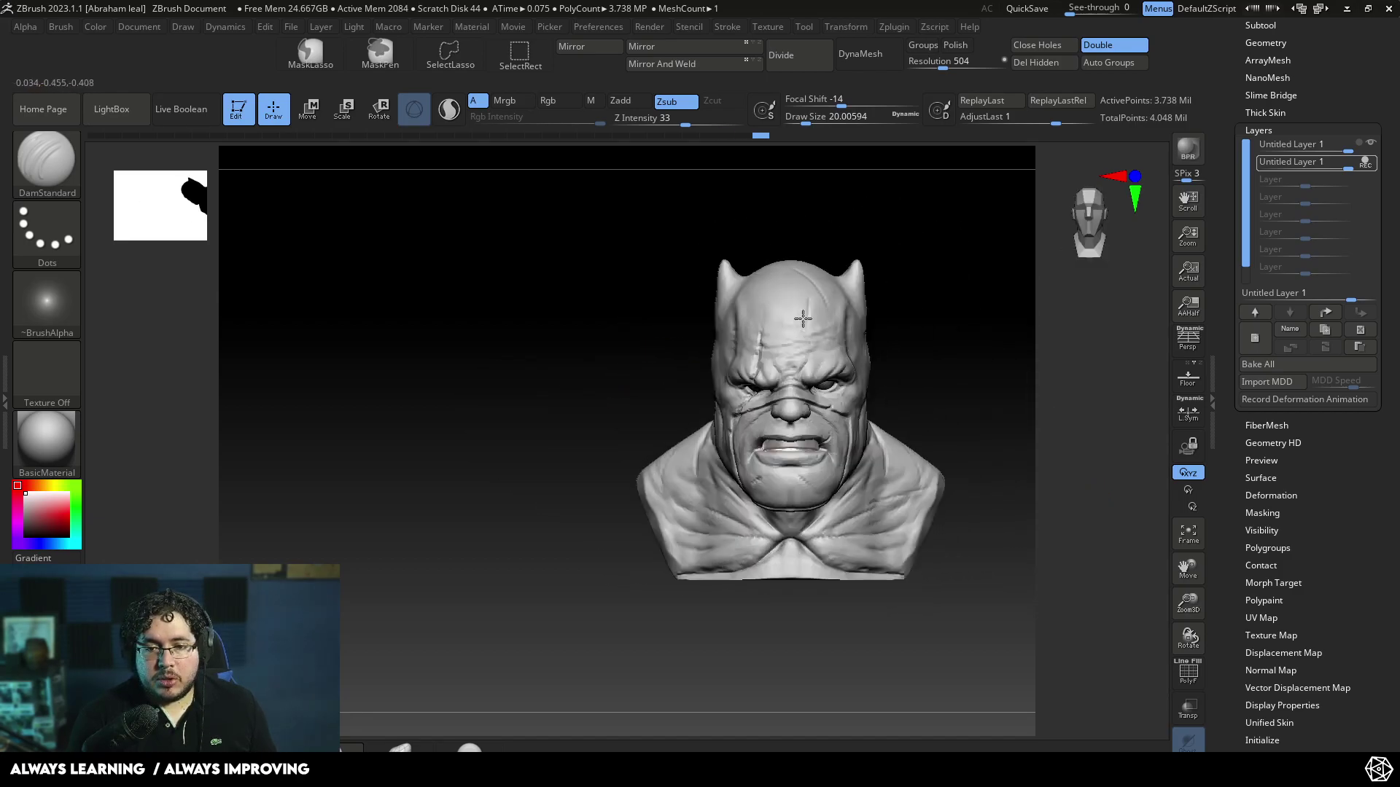
{"action": "right_click_drag", "start_coordinate": [653, 400], "coordinate": [766, 346]}
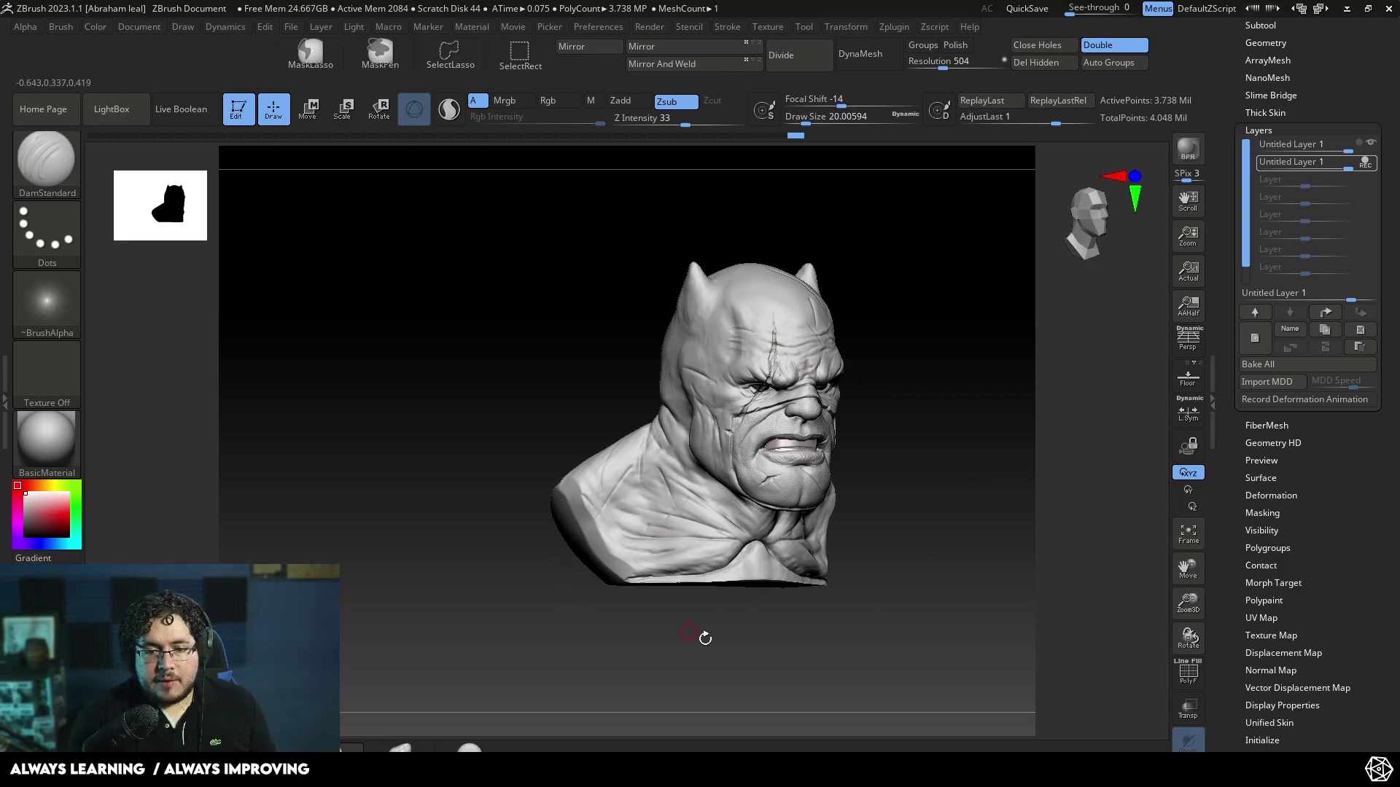
{"action": "mouse_move", "coordinate": [965, 489]}
{"action": "right_mouse_down"}
{"action": "mouse_move", "coordinate": [849, 431]}
{"action": "mouse_move", "coordinate": [894, 378]}
{"action": "mouse_move", "coordinate": [794, 375]}
{"action": "mouse_move", "coordinate": [931, 363]}
{"action": "mouse_move", "coordinate": [904, 354]}
{"action": "right_mouse_up"}
{"action": "key", "text": "ctrl+shift+z"}
{"action": "key", "text": "ctrl+shift+z"}
{"action": "key", "text": "ctrl+shift+z"}
{"action": "right_click_drag", "start_coordinate": [853, 242], "coordinate": [767, 274]}
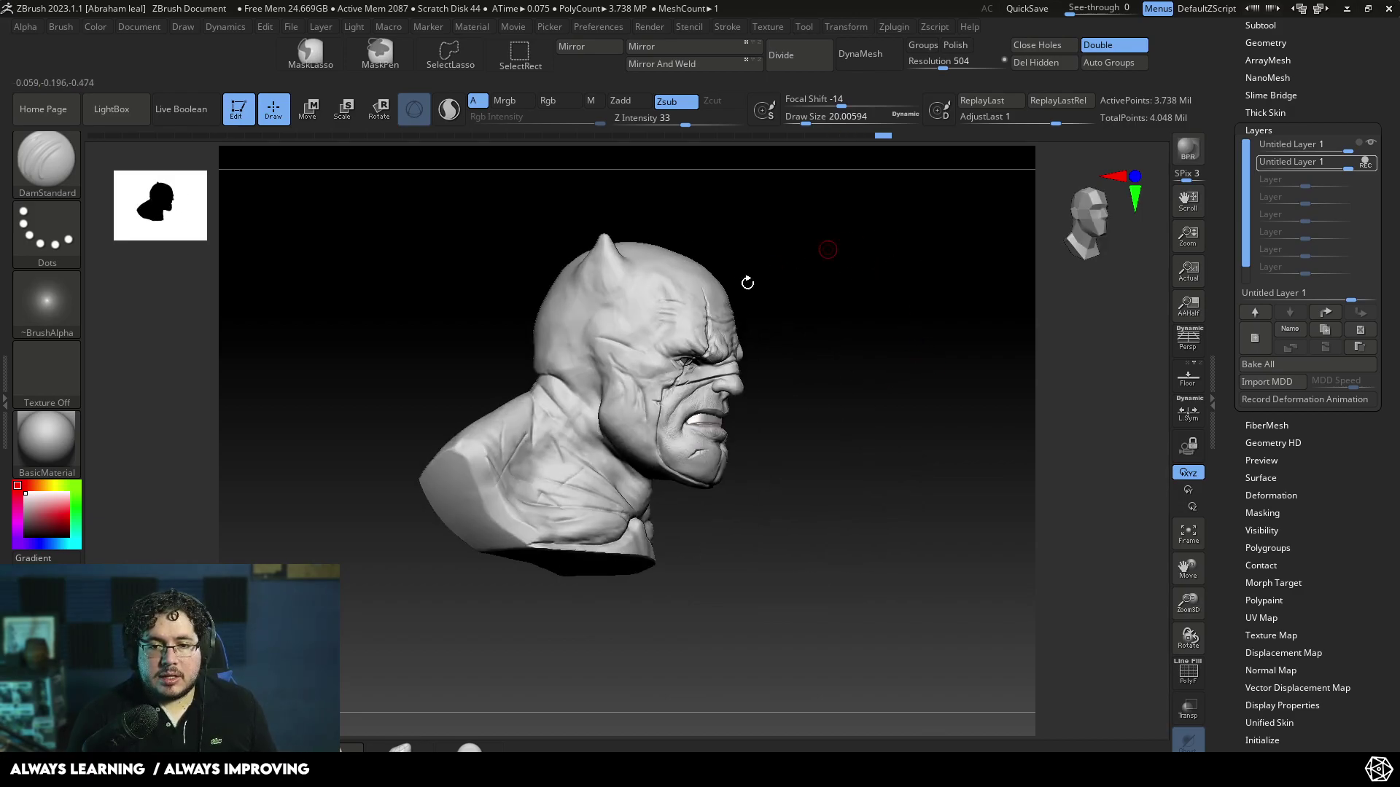
- Sculpt wounds on both shoulders with ClayBuildup at a draw size of about 14
{"action": "key", "text": "1"}
{"action": "key", "text": "space"}
{"action": "left_click_drag", "start_coordinate": [656, 368], "coordinate": [648, 369]}
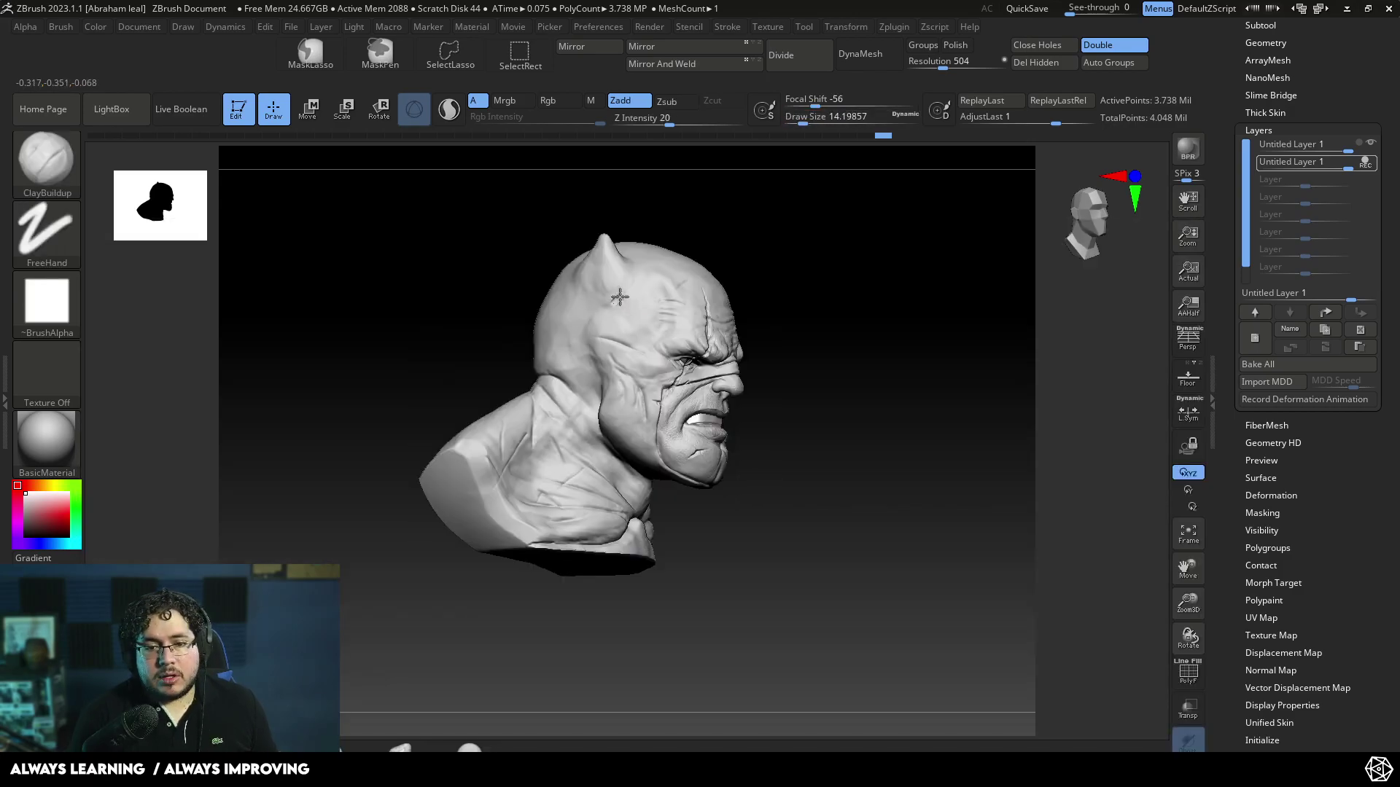
{"action": "right_click_drag", "start_coordinate": [611, 296], "coordinate": [640, 317], "text": "shift"}
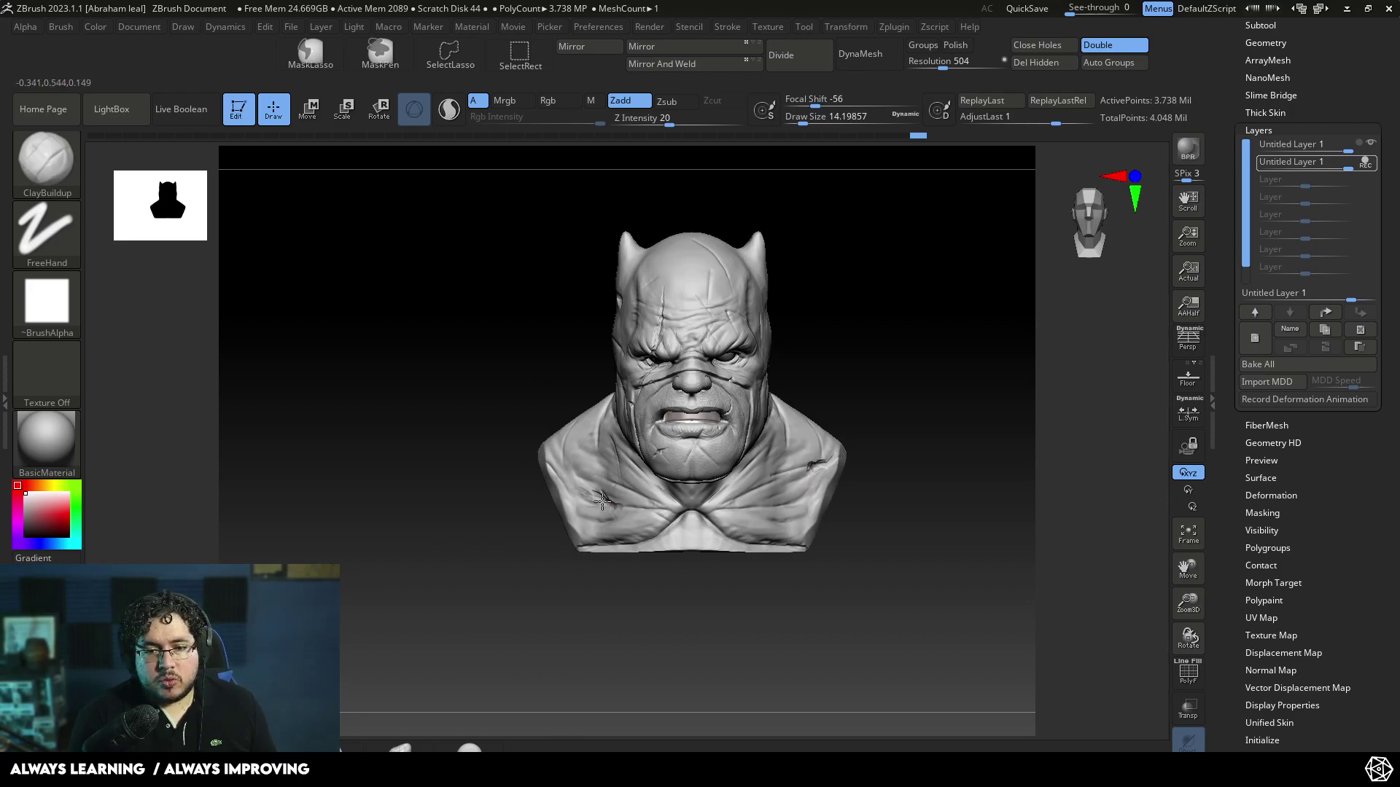
{"action": "key", "text": "ctrl+shift+z"}
- Stop recording the second layer and compare the bust with that layer hidden and shown
{"action": "left_click", "coordinate": [1366, 164]}
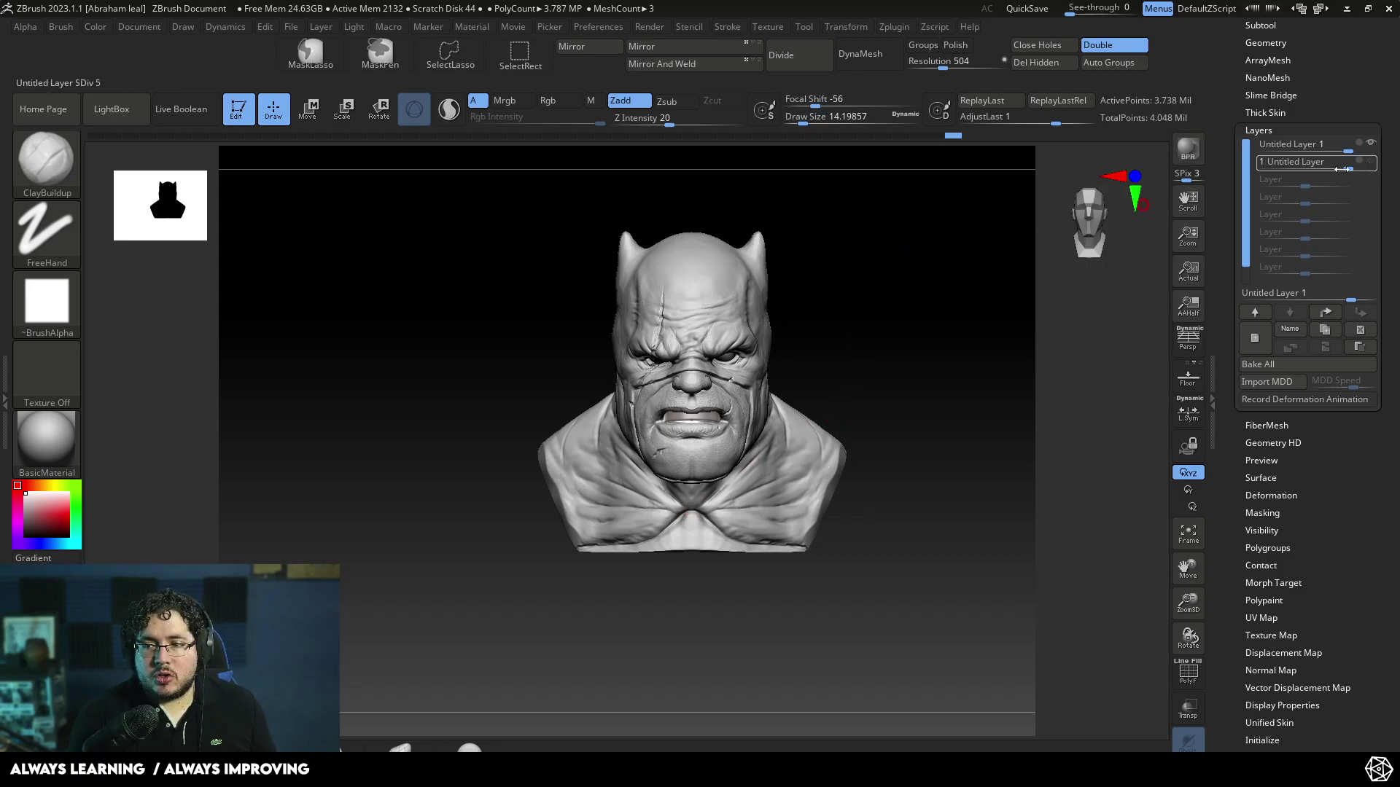
{"action": "mouse_move", "coordinate": [1345, 168]}
{"action": "left_mouse_down"}
{"action": "mouse_move", "coordinate": [1309, 166]}
{"action": "mouse_move", "coordinate": [1357, 167]}
{"action": "left_mouse_up"}
{"action": "right_click_drag", "start_coordinate": [972, 312], "coordinate": [992, 481], "text": "ctrl"}
{"action": "left_click_drag", "start_coordinate": [1058, 214], "coordinate": [975, 424]}
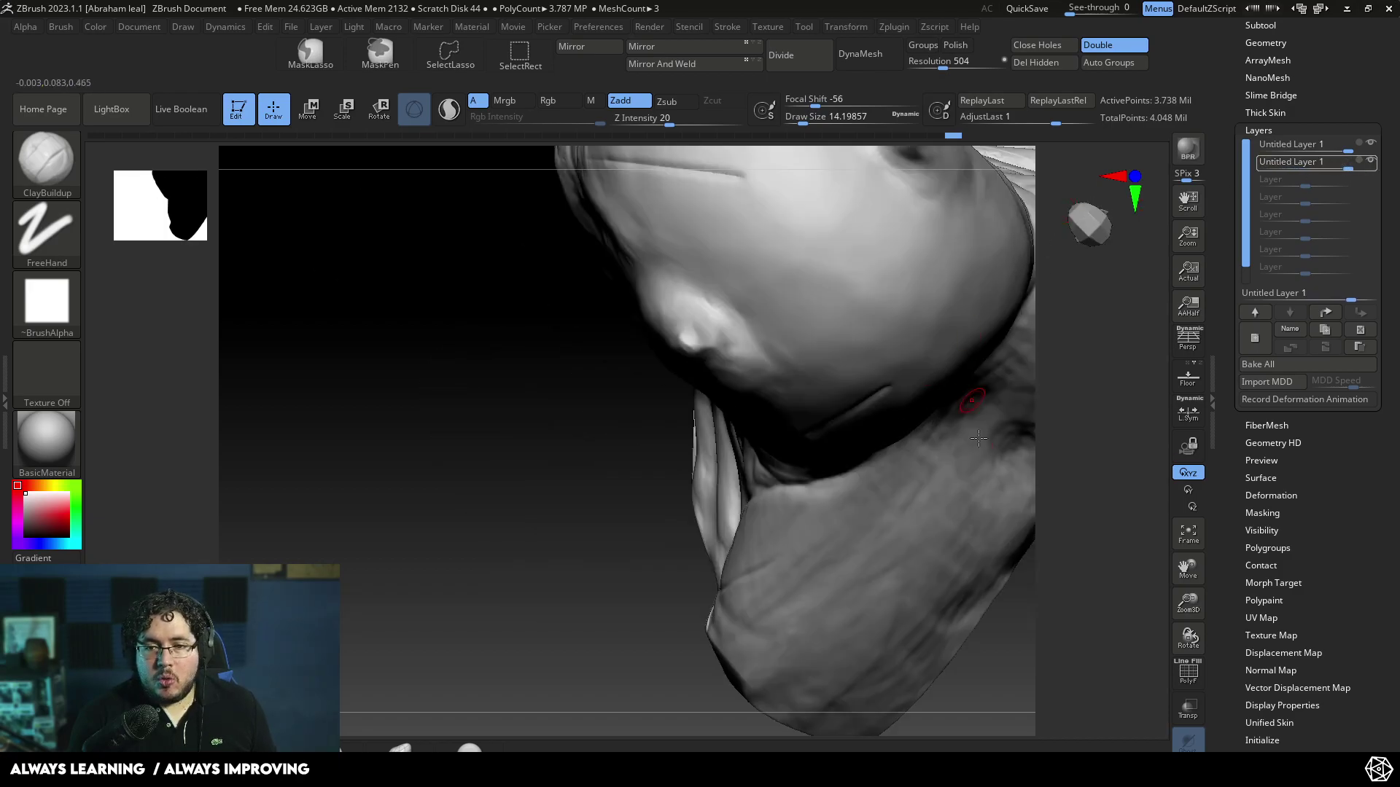
{"action": "left_click_drag", "start_coordinate": [991, 357], "coordinate": [1008, 270]}
{"action": "key", "text": "f"}
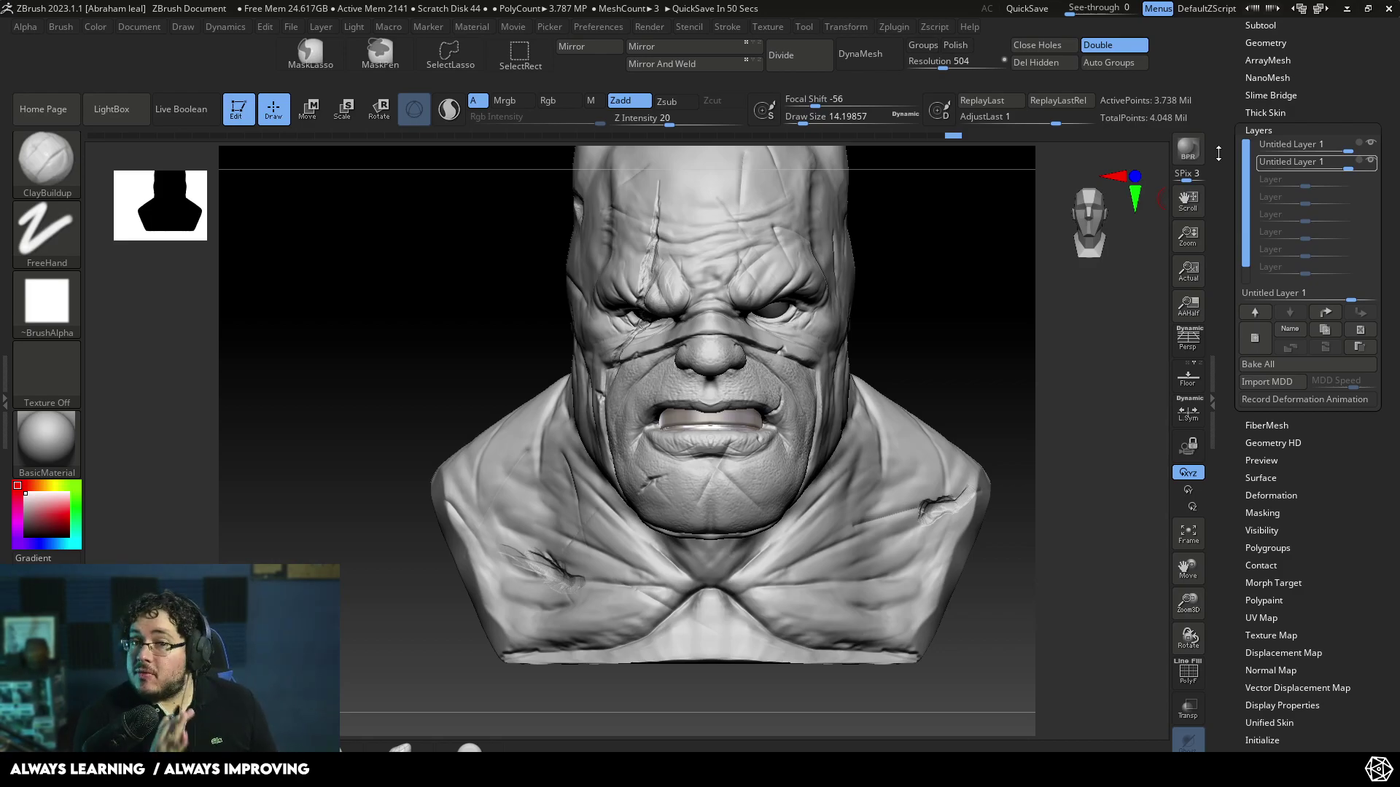
{"action": "left_click_drag", "start_coordinate": [916, 277], "coordinate": [970, 280]}
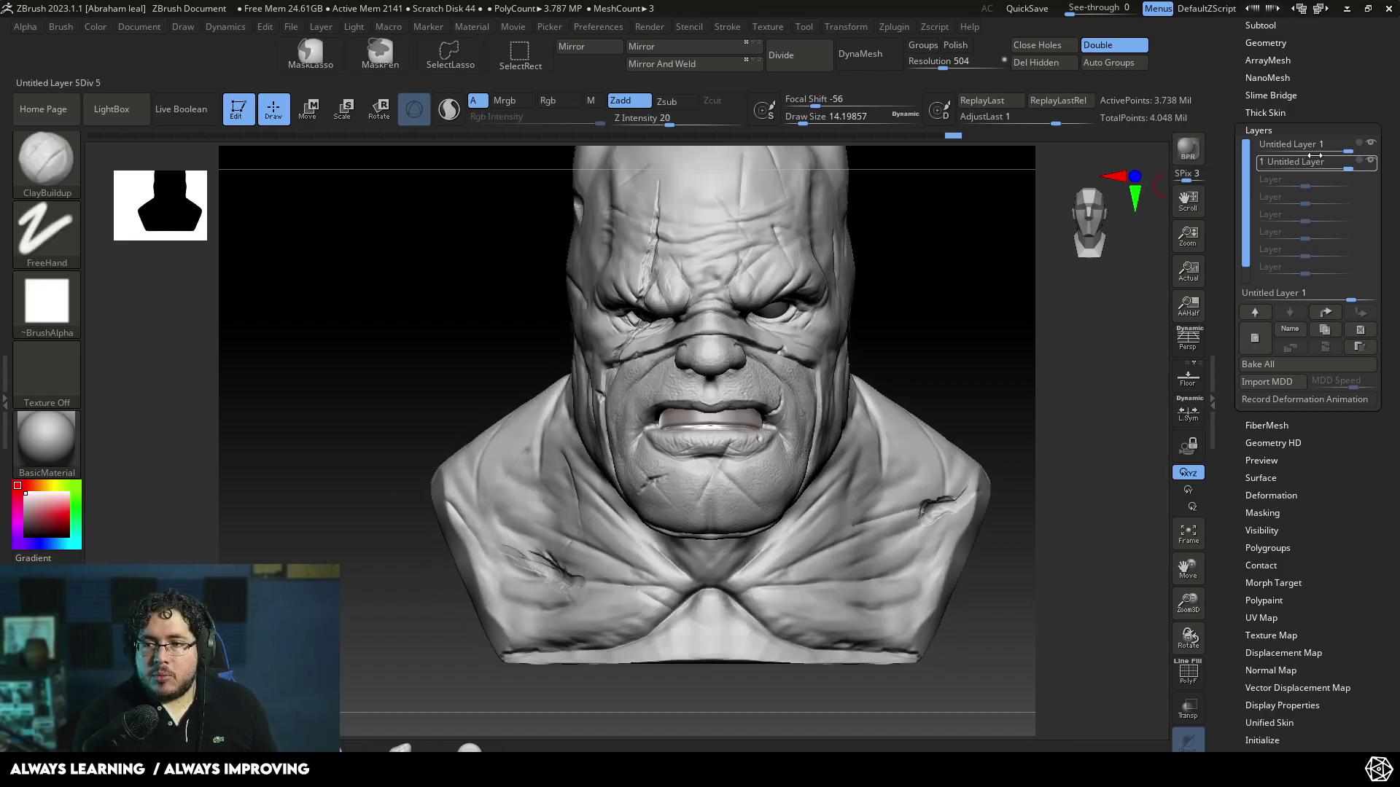
- Add a third layer to the bust and select the Move brush
{"action": "left_click", "coordinate": [1255, 337]}
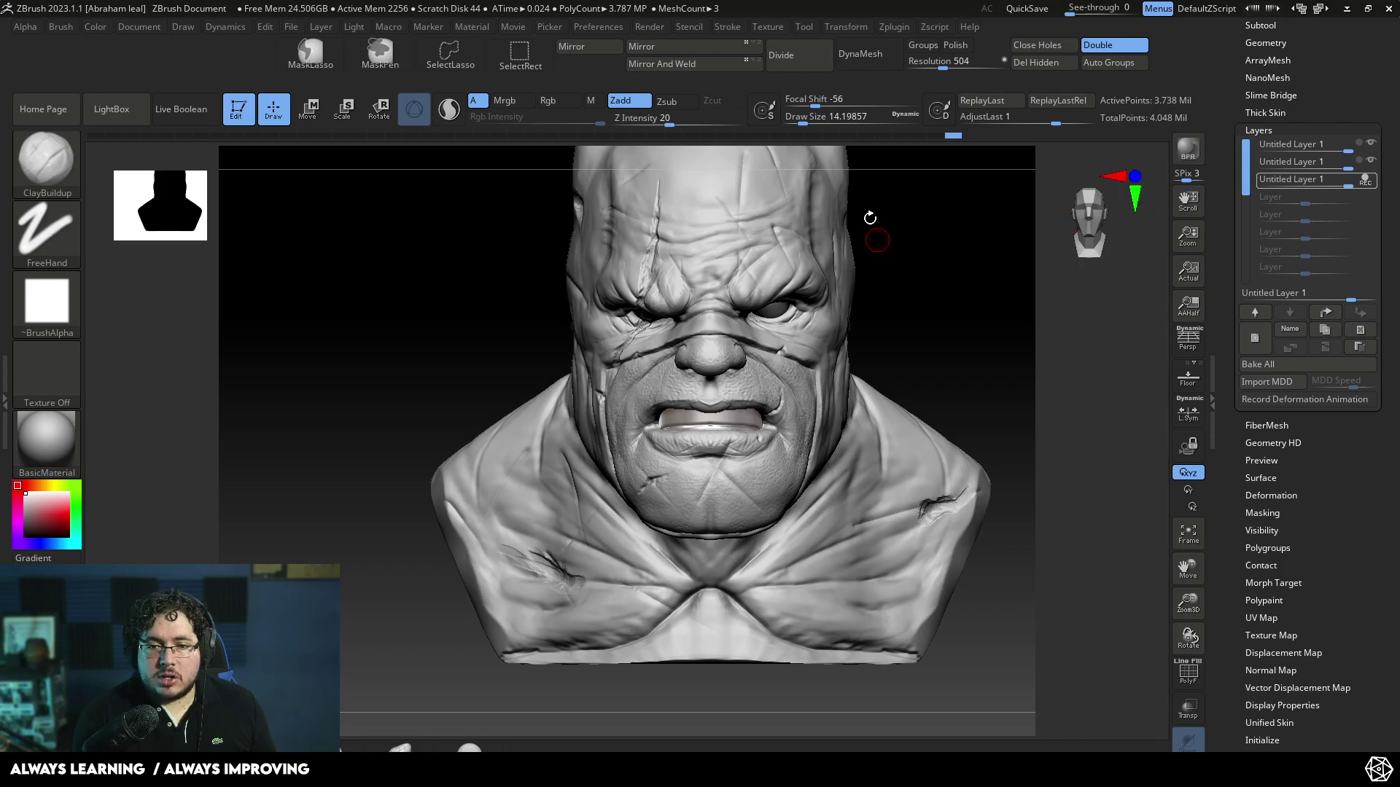
{"action": "key", "text": "b"}
{"action": "key", "text": "m"}
{"action": "key", "text": "v"}
{"action": "key", "text": "space"}
{"action": "left_click_drag", "start_coordinate": [846, 264], "coordinate": [875, 264]}
- Pull the mouth into an uneven snarl with the Move brush at a draw size of about 90
{"action": "left_click_drag", "start_coordinate": [874, 240], "coordinate": [909, 242]}
{"action": "left_click_drag", "start_coordinate": [705, 420], "coordinate": [701, 440]}
{"action": "left_click_drag", "start_coordinate": [937, 319], "coordinate": [752, 414], "text": "shift"}
{"action": "key", "text": "space"}
{"action": "mouse_move", "coordinate": [928, 260]}
{"action": "left_mouse_down"}
{"action": "mouse_move", "coordinate": [846, 255]}
{"action": "mouse_move", "coordinate": [832, 277]}
{"action": "mouse_move", "coordinate": [846, 261]}
{"action": "left_mouse_up"}
{"action": "key", "text": "space"}
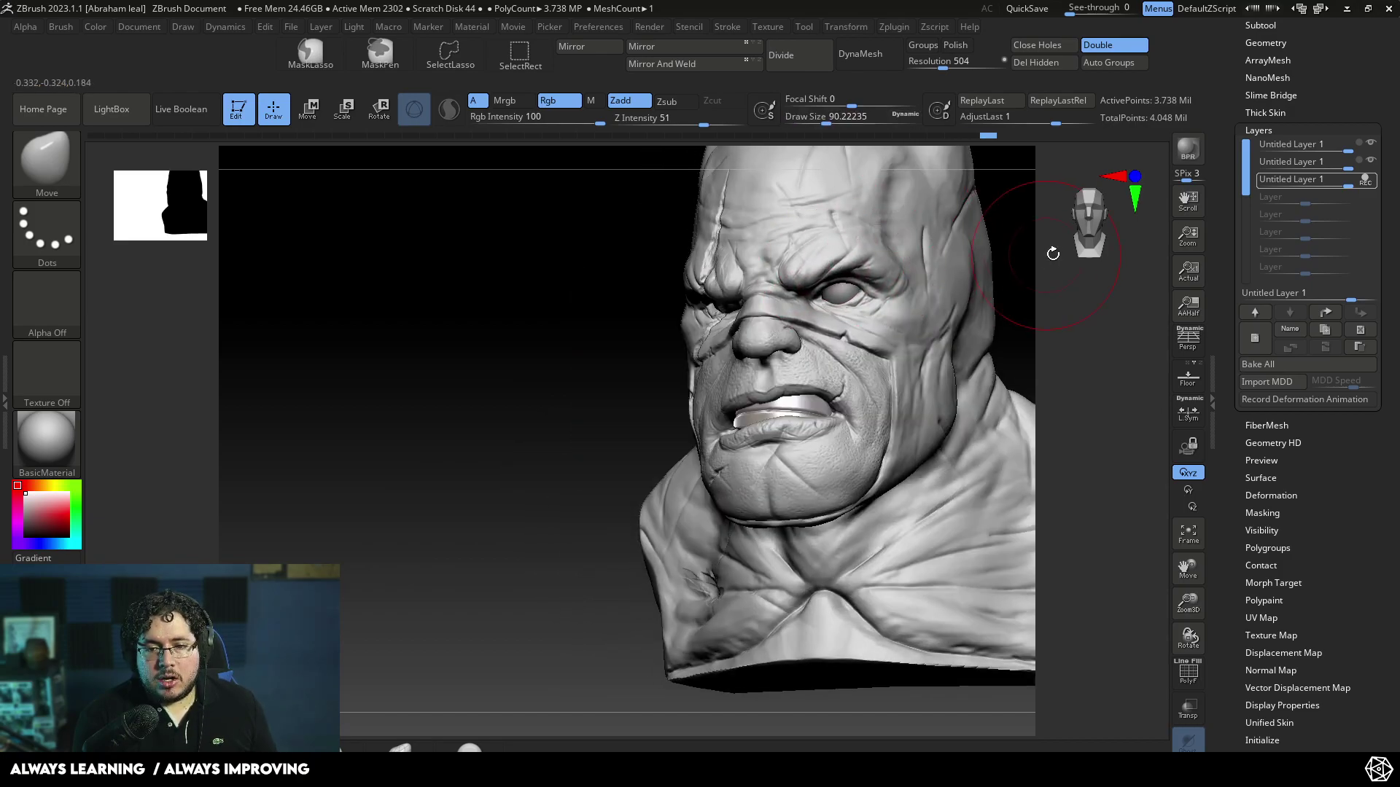
- Push the mouth and jaw further off-center with the Move brush at a draw size of about 239
{"action": "left_click_drag", "start_coordinate": [1047, 250], "coordinate": [875, 281]}
{"action": "mouse_move", "coordinate": [605, 368]}
{"action": "left_mouse_down", "text": "shift"}
{"action": "mouse_move", "coordinate": [787, 343]}
{"action": "mouse_move", "coordinate": [809, 297]}
{"action": "mouse_move", "coordinate": [835, 291]}
{"action": "left_mouse_up", "text": "shift"}
{"action": "key", "text": "space"}
{"action": "key", "text": "space"}
{"action": "left_click_drag", "start_coordinate": [867, 343], "coordinate": [766, 340]}
{"action": "left_click_drag", "start_coordinate": [912, 288], "coordinate": [933, 313]}
{"action": "left_click_drag", "start_coordinate": [753, 397], "coordinate": [769, 390]}
{"action": "left_click_drag", "start_coordinate": [952, 306], "coordinate": [939, 293]}
{"action": "right_click_drag", "start_coordinate": [938, 293], "coordinate": [854, 345]}
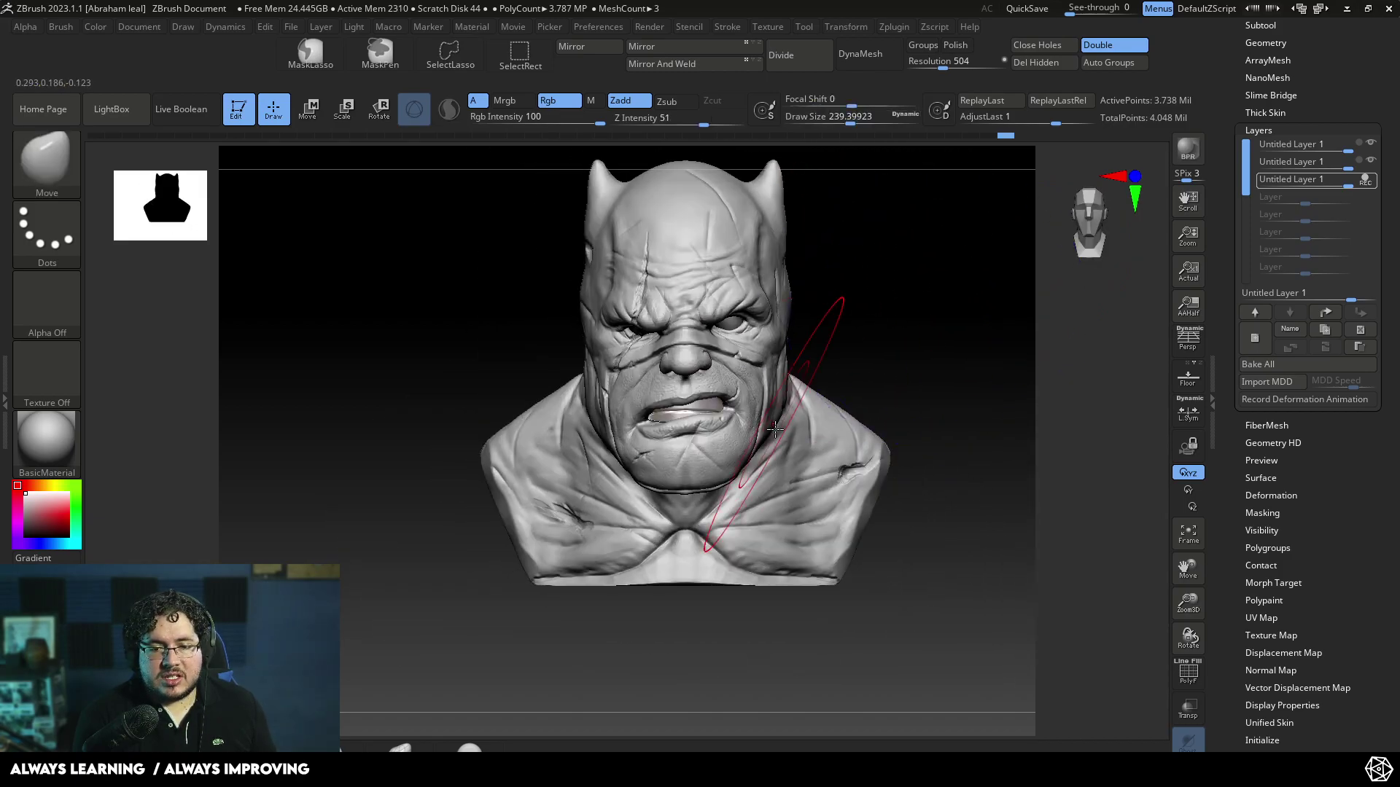
{"action": "left_click_drag", "start_coordinate": [854, 345], "coordinate": [765, 342]}
{"action": "left_click_drag", "start_coordinate": [704, 401], "coordinate": [681, 405]}
{"action": "left_click_drag", "start_coordinate": [829, 290], "coordinate": [904, 295], "text": "shift"}
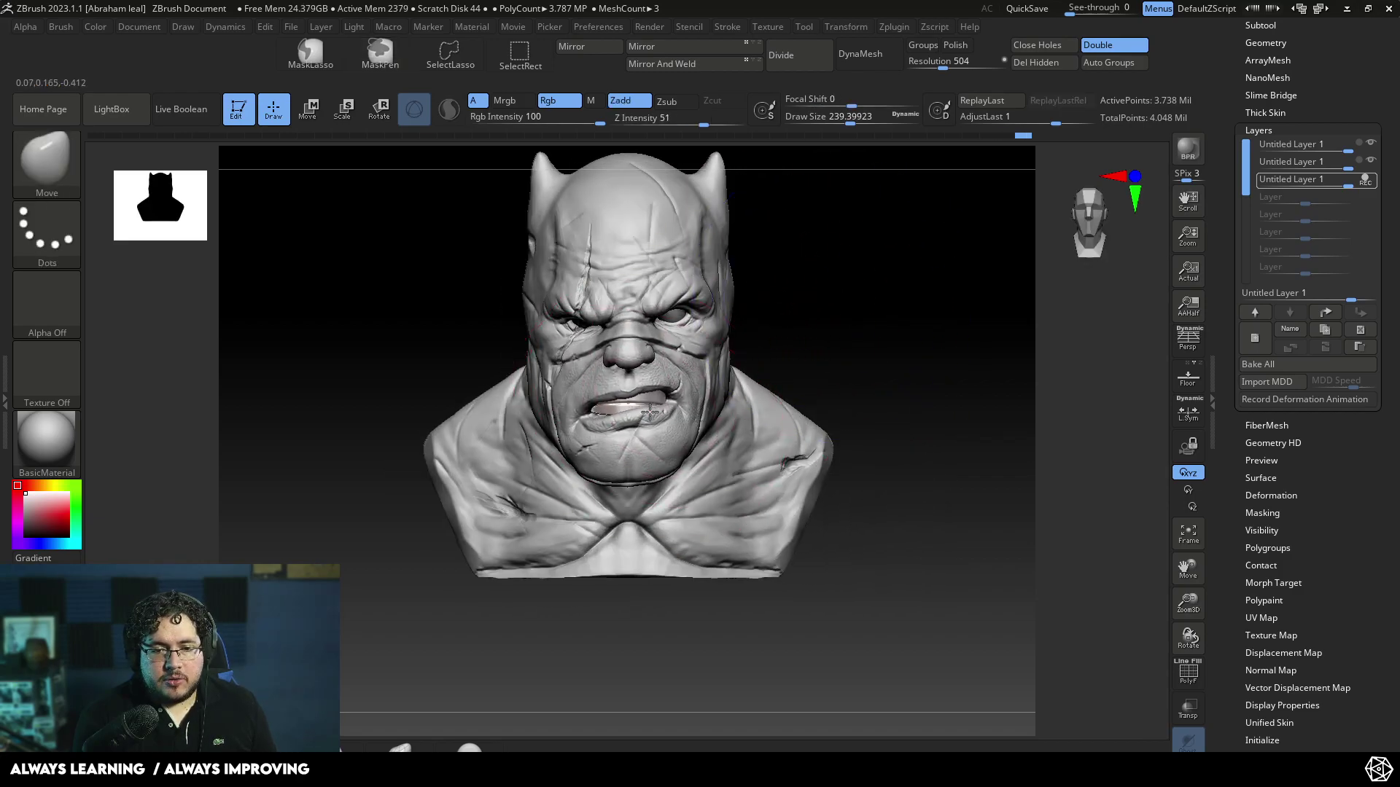
- Stop recording the third layer, set its intensity to about 0.43, and set the first two layers to 1
{"action": "left_click", "coordinate": [1364, 180]}
{"action": "mouse_move", "coordinate": [1342, 185]}
{"action": "left_mouse_down"}
{"action": "mouse_move", "coordinate": [1323, 188]}
{"action": "mouse_move", "coordinate": [1349, 195]}
{"action": "mouse_move", "coordinate": [1325, 190]}
{"action": "mouse_move", "coordinate": [1318, 146]}
{"action": "mouse_move", "coordinate": [1345, 146]}
{"action": "mouse_move", "coordinate": [1357, 169]}
{"action": "left_mouse_up"}
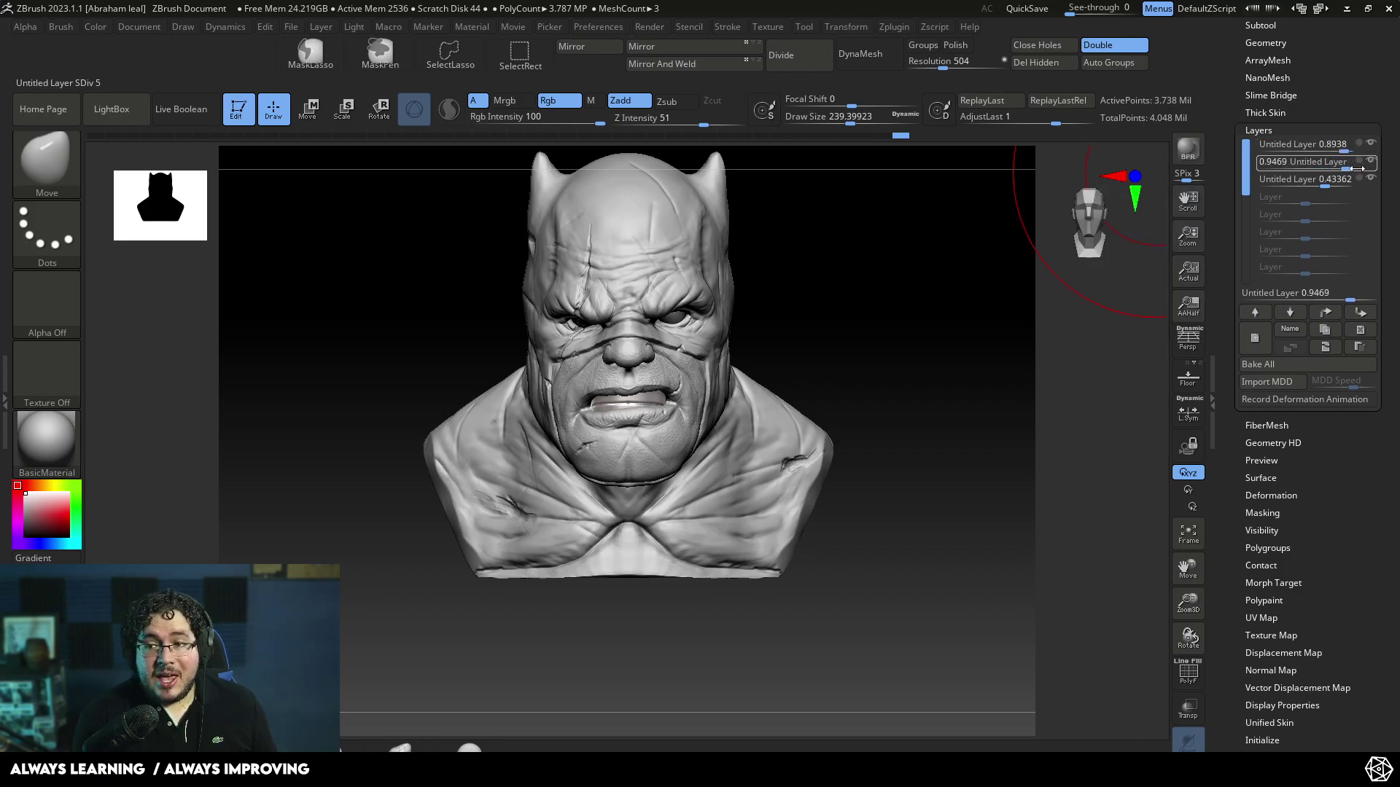
{"action": "left_click", "coordinate": [1328, 144]}
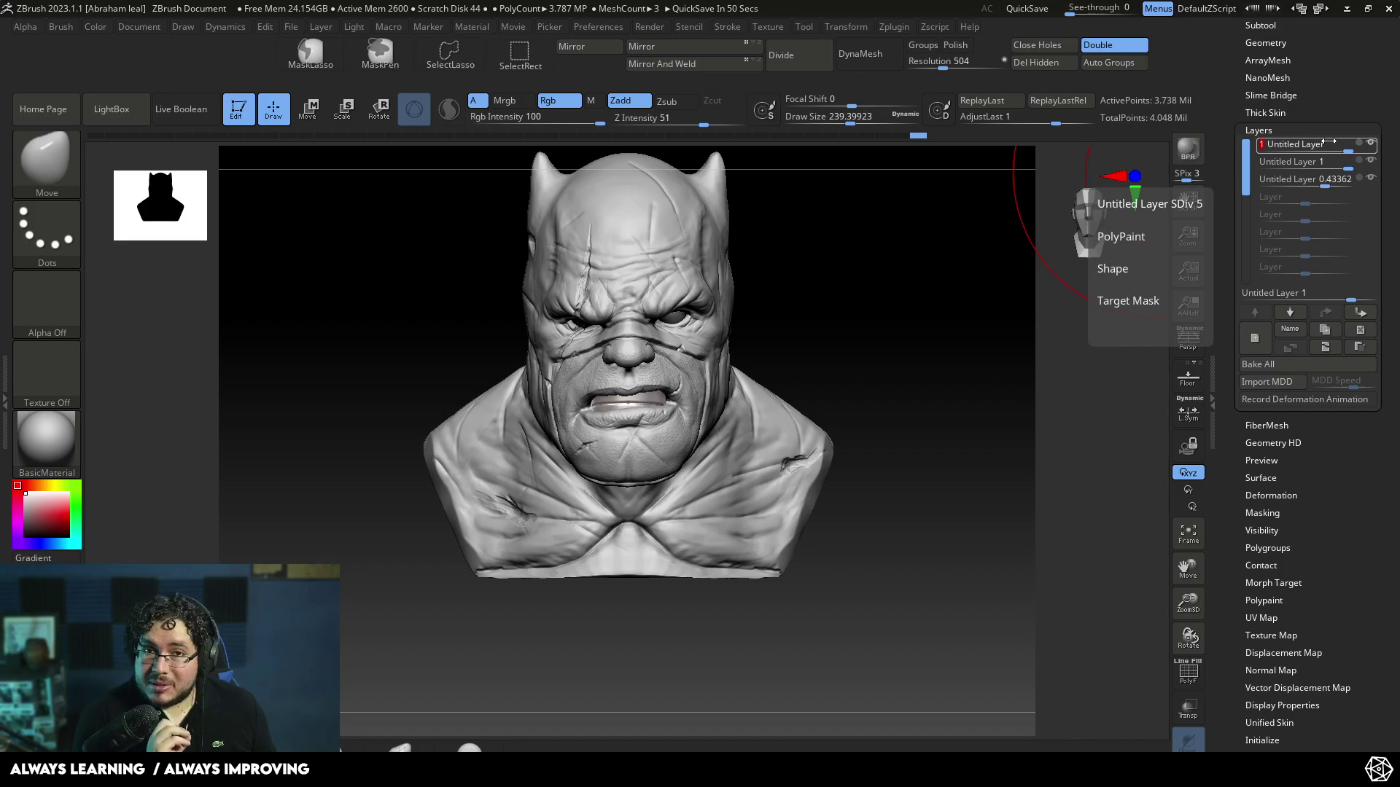
{"action": "mouse_move", "coordinate": [853, 306]}
{"action": "left_mouse_down"}
{"action": "mouse_move", "coordinate": [811, 333]}
{"action": "mouse_move", "coordinate": [849, 331]}
{"action": "mouse_move", "coordinate": [878, 359]}
{"action": "mouse_move", "coordinate": [868, 331]}
{"action": "left_mouse_up"}
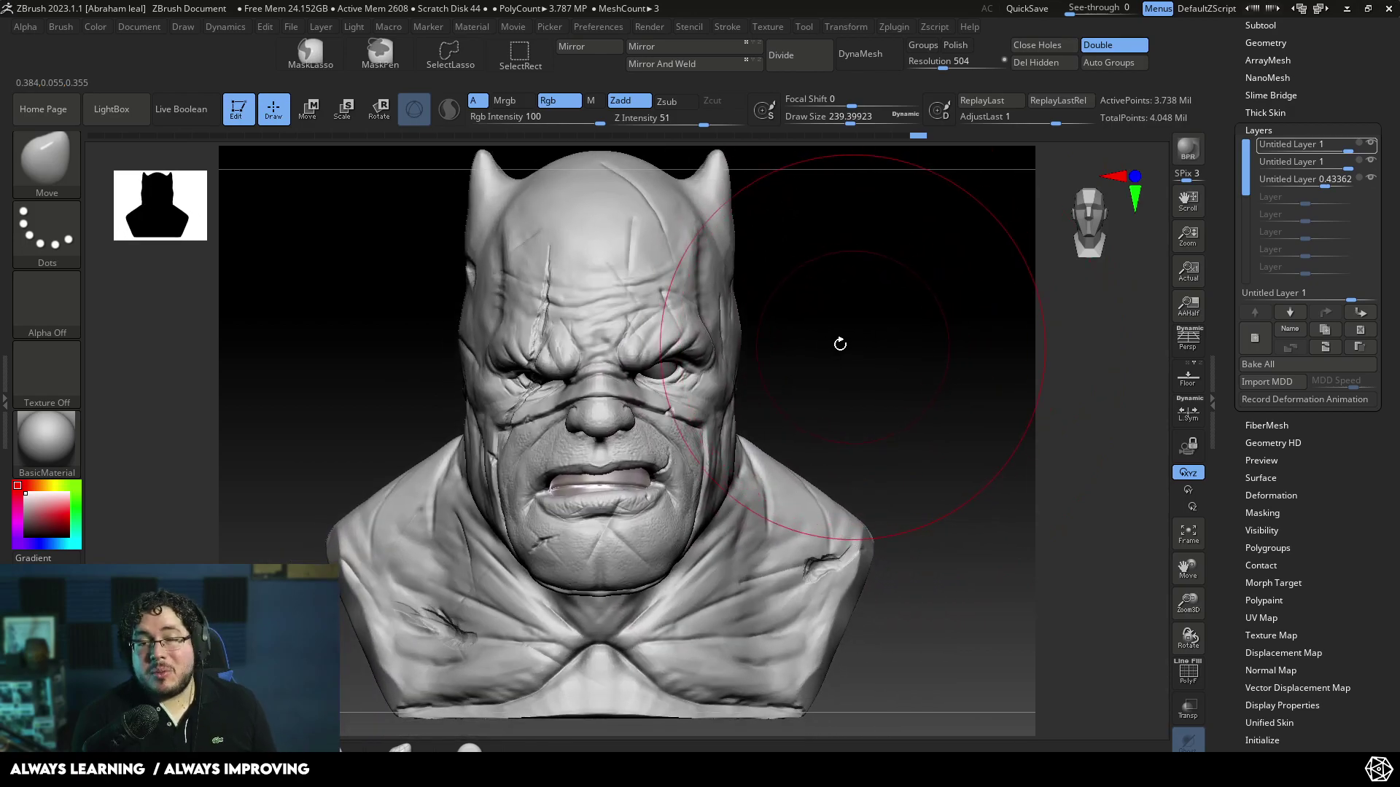